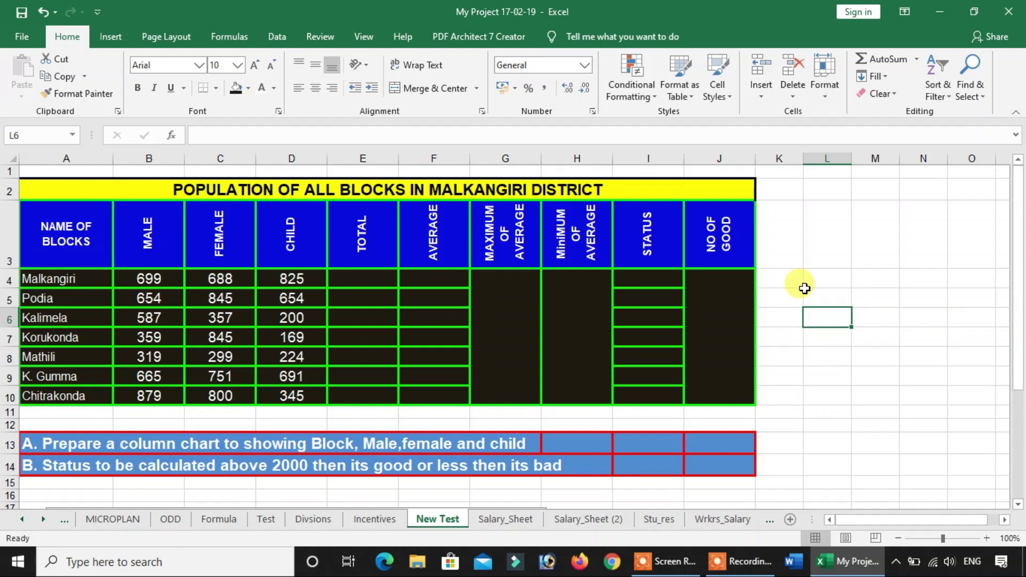
Step: Look over the table's block names, MALE, FEMALE, CHILD figures and the headings still to fill
scroll(786, 293, "down", 1)
scroll(669, 373, "down", 1)
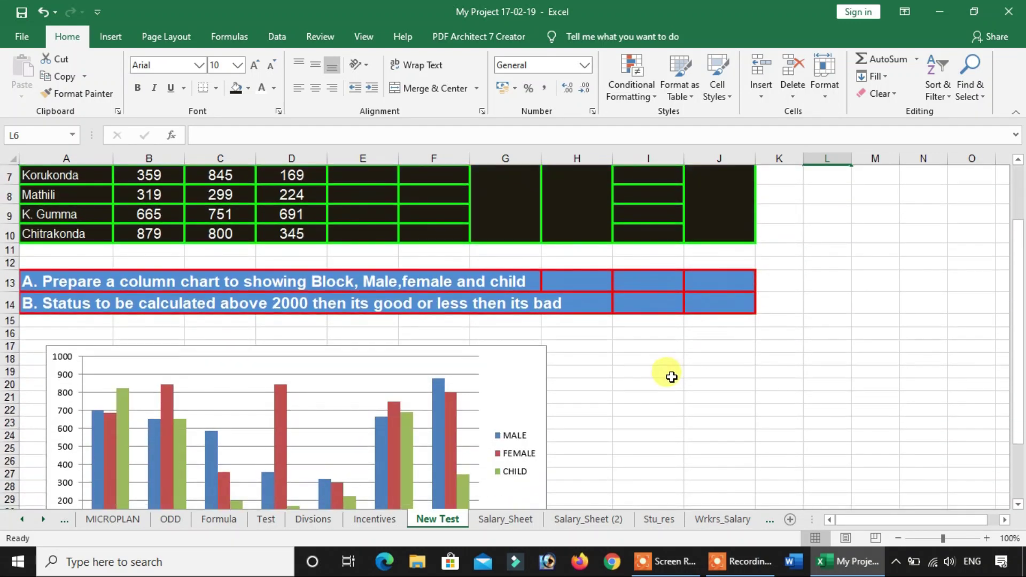
scroll(664, 373, "down", 2)
scroll(666, 377, "up", 4)
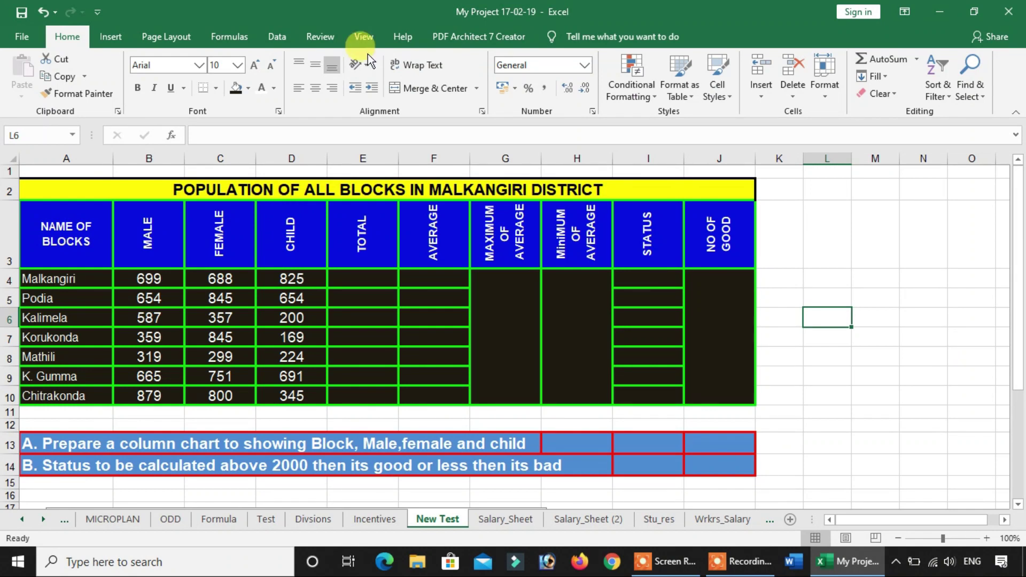
left_click(369, 278)
left_click_drag(374, 317, 377, 336)
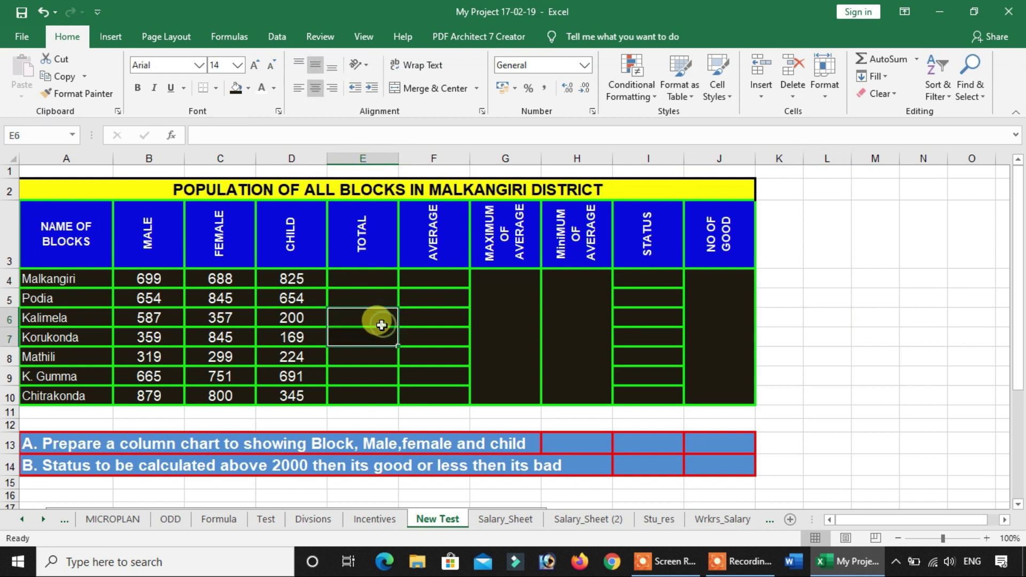
left_click_drag(168, 188, 455, 366)
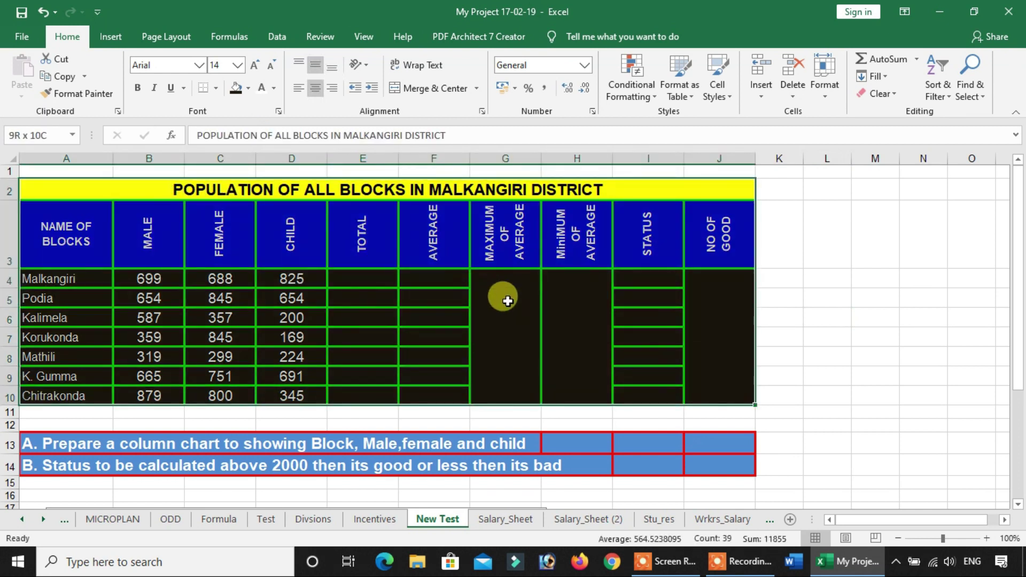
left_click(205, 187)
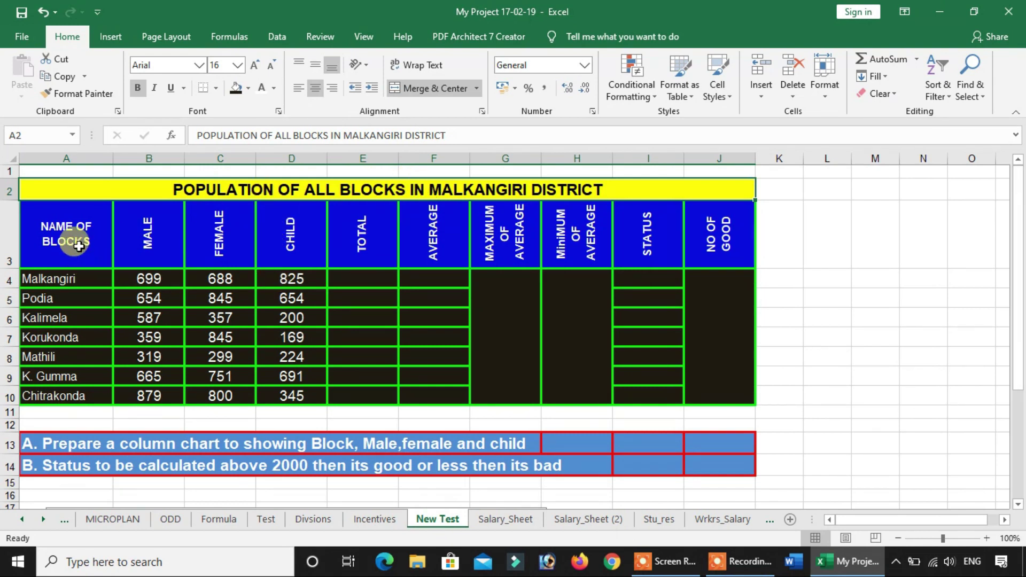
left_click_drag(79, 246, 64, 342)
left_click_drag(149, 236, 148, 337)
left_click_drag(221, 235, 220, 298)
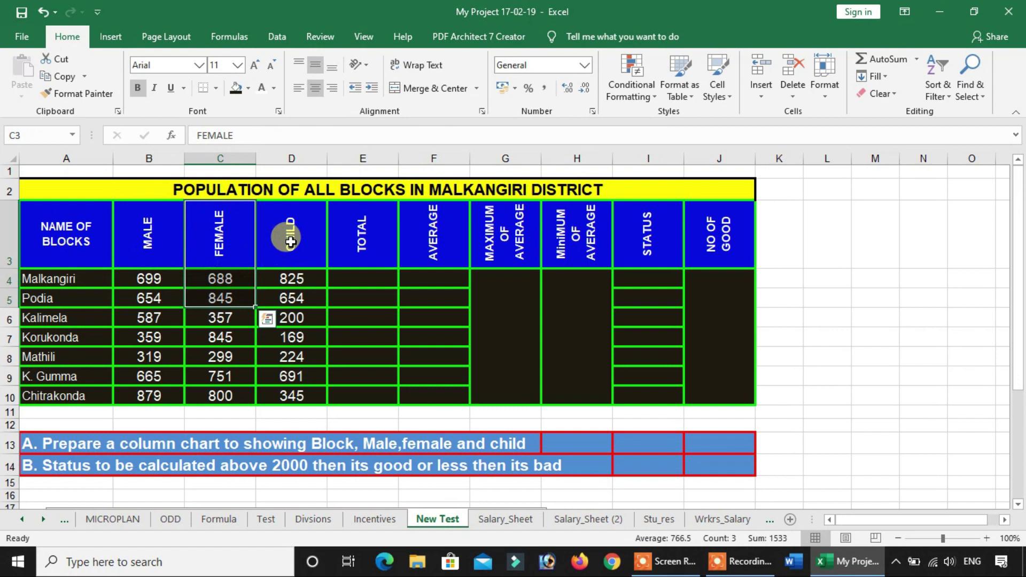
left_click(290, 241)
mouse_move(356, 232)
left_mouse_down()
mouse_move(418, 248)
mouse_move(738, 243)
left_mouse_up()
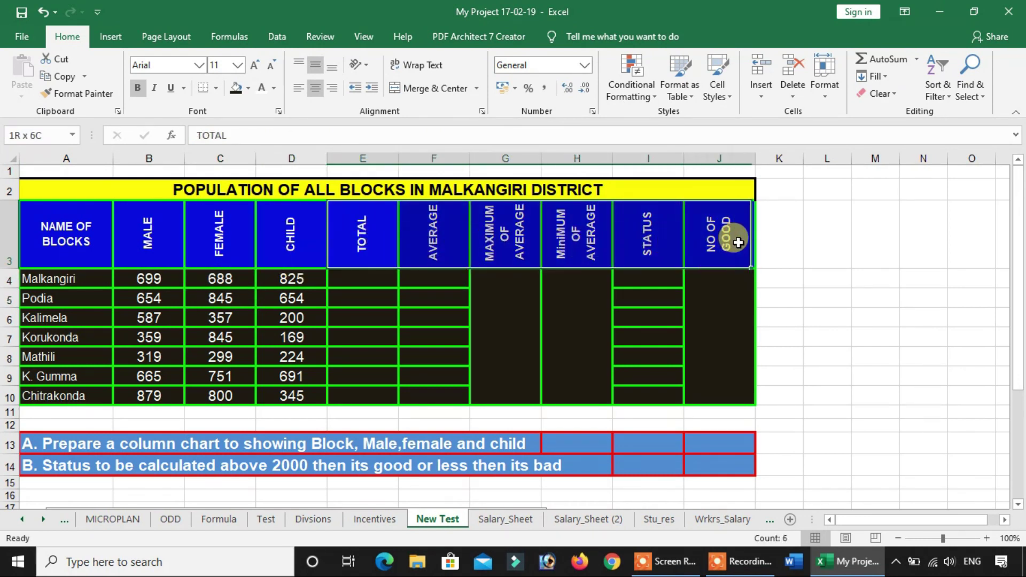
Step: Read the task instructions below the table and inspect the existing column chart
scroll(309, 353, "down", 1)
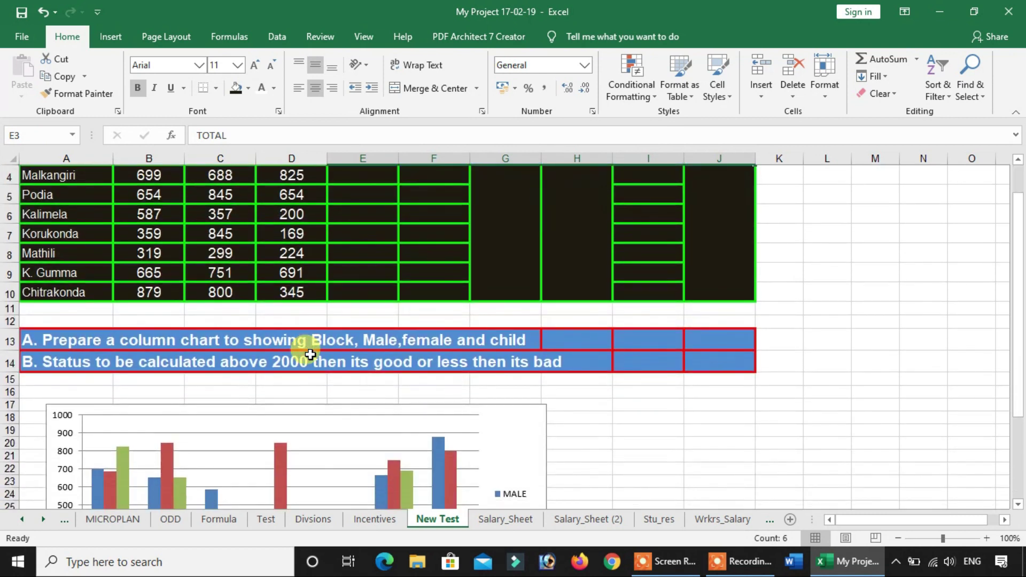
left_click(226, 338)
left_click(45, 344)
left_click(110, 363)
scroll(101, 396, "down", 1)
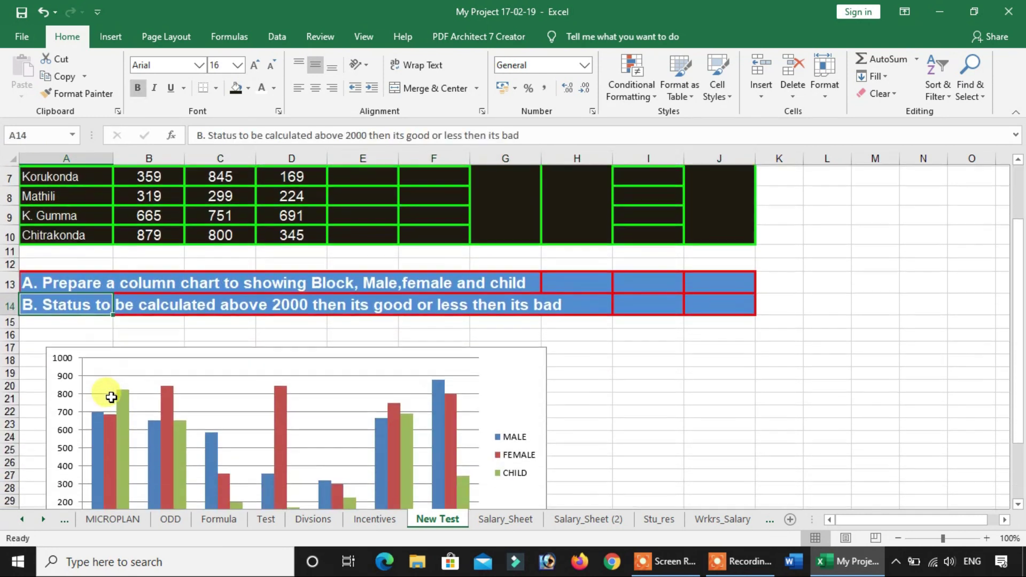
scroll(93, 406, "down", 1)
scroll(91, 408, "down", 1)
left_click(88, 412)
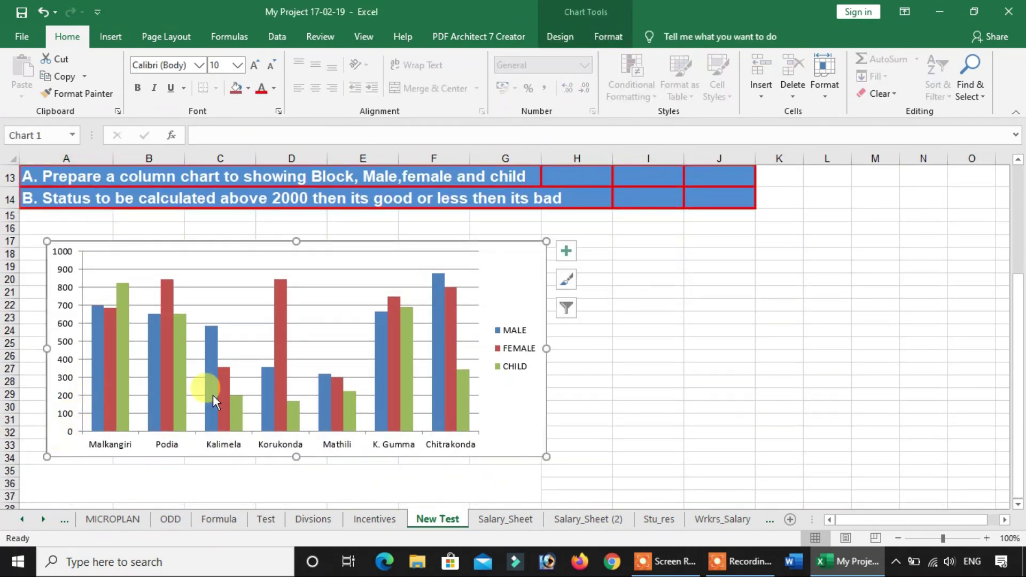
scroll(706, 303, "up", 2)
scroll(706, 302, "up", 1)
scroll(705, 300, "up", 1)
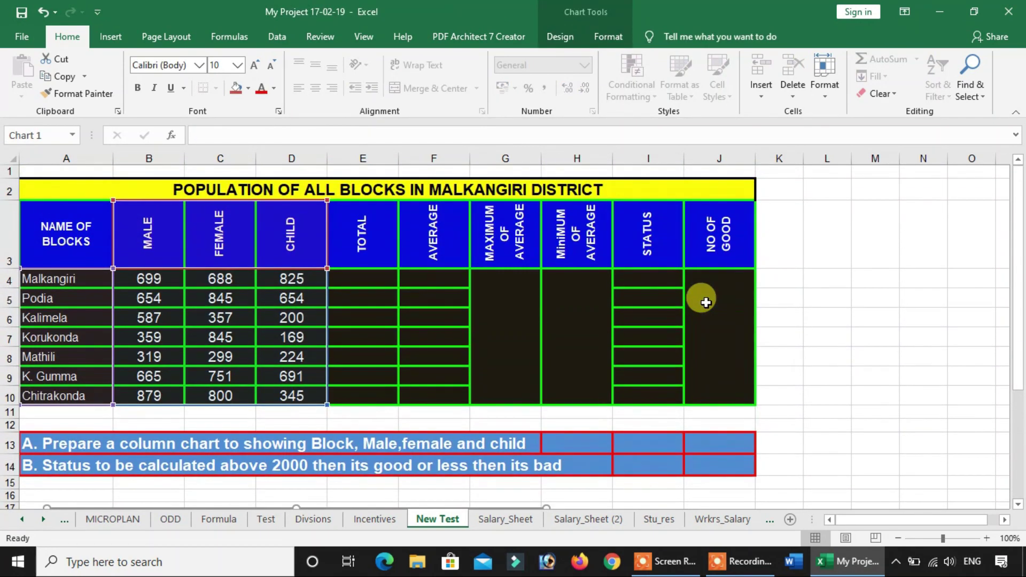
left_click(664, 187)
left_click(812, 275)
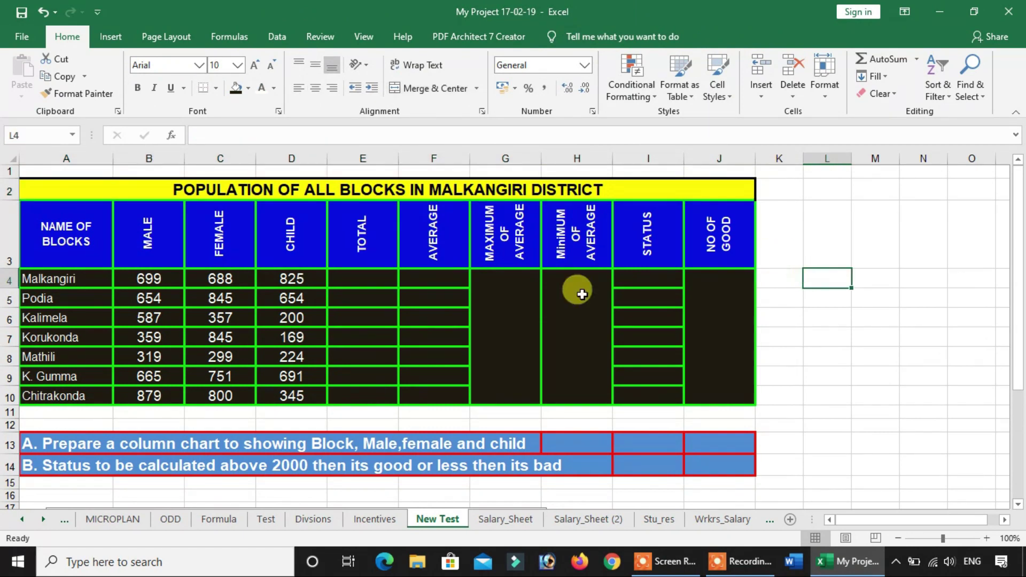
scroll(561, 299, "down", 1)
scroll(546, 315, "down", 1)
scroll(548, 317, "down", 1)
scroll(565, 323, "up", 2)
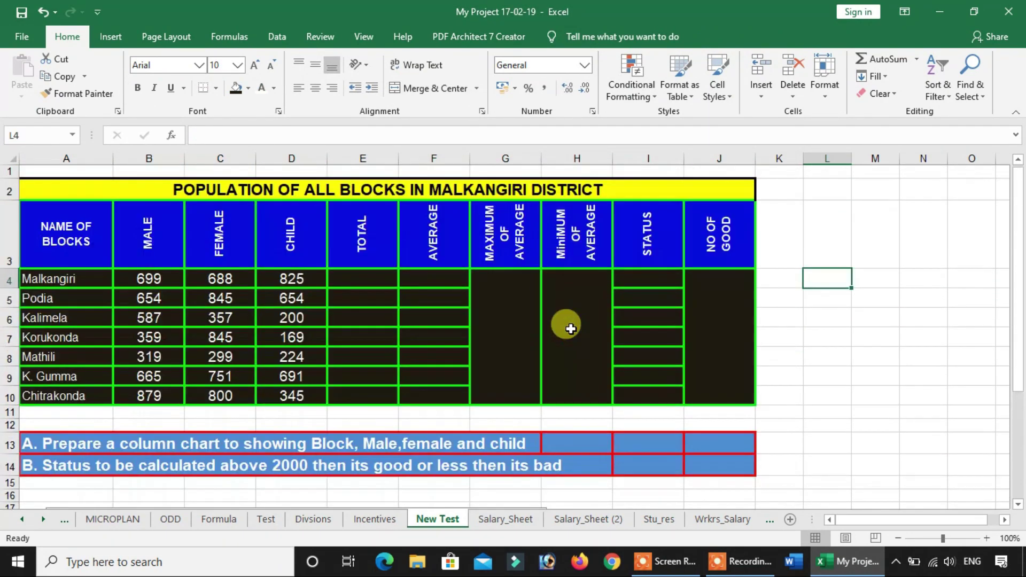
Step: Review the block names alongside their male, female and child population figures
left_click(65, 275)
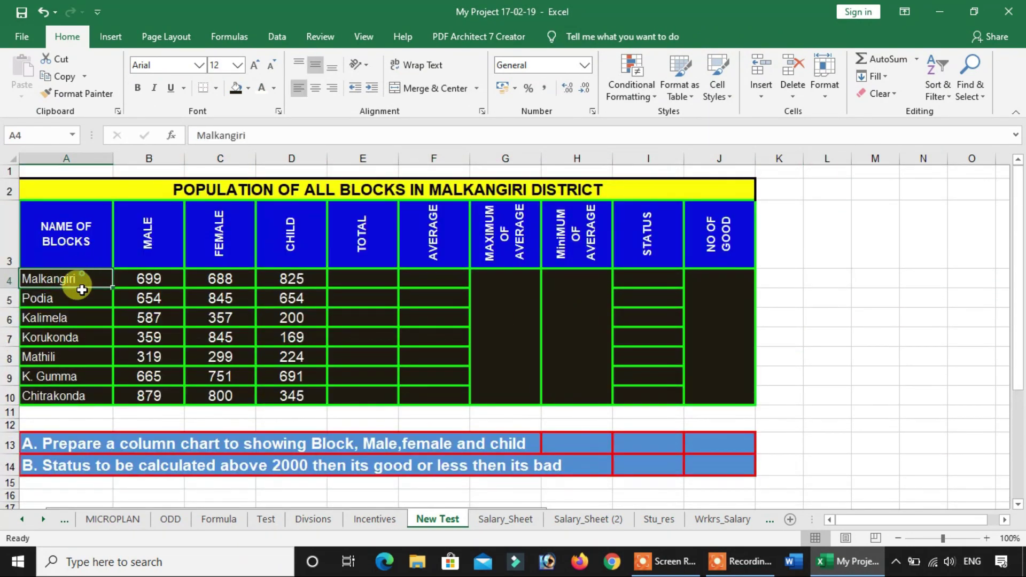
left_click_drag(82, 289, 110, 336)
left_click_drag(161, 280, 297, 393)
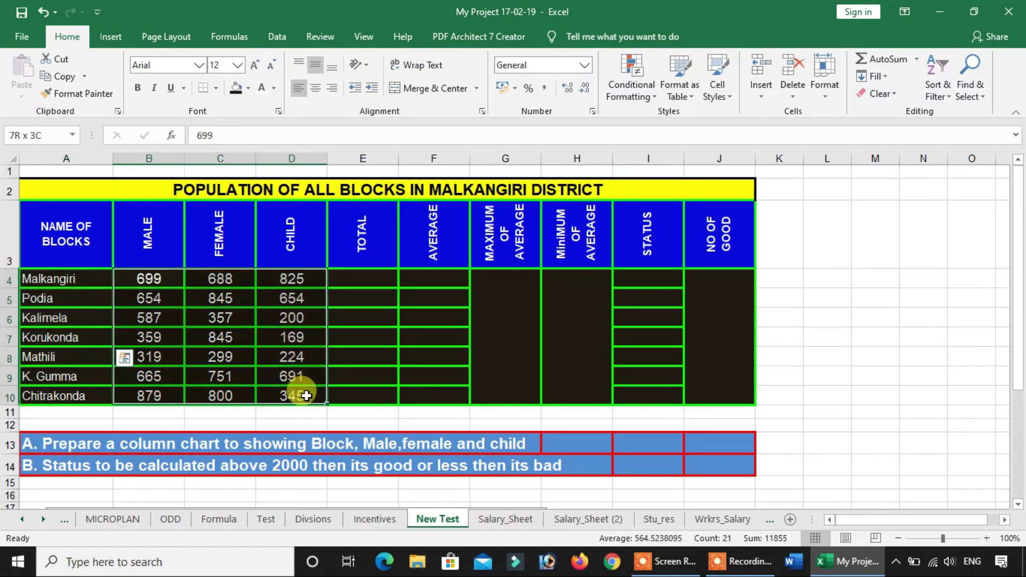
left_click(80, 236)
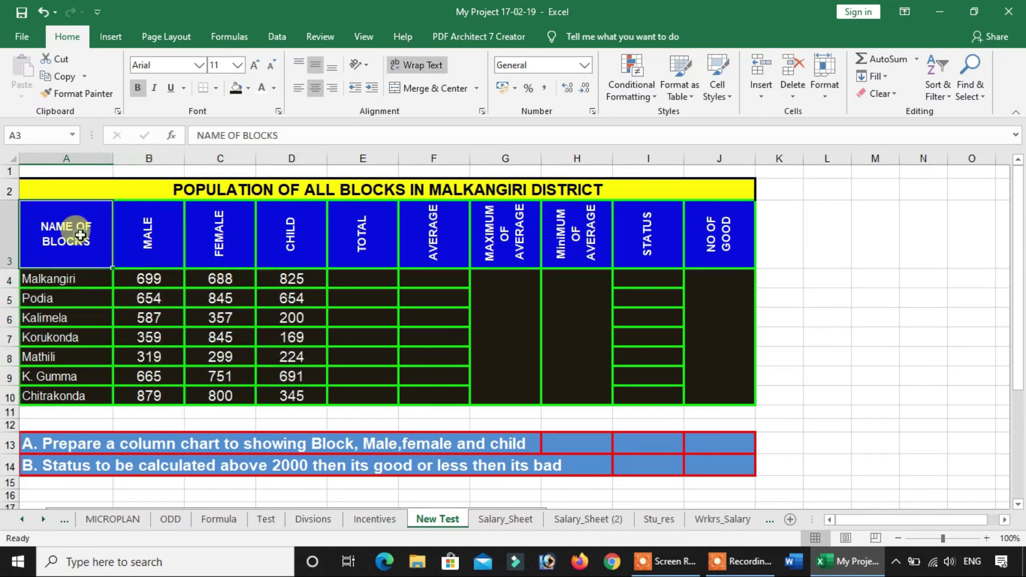
left_click_drag(80, 235, 321, 394)
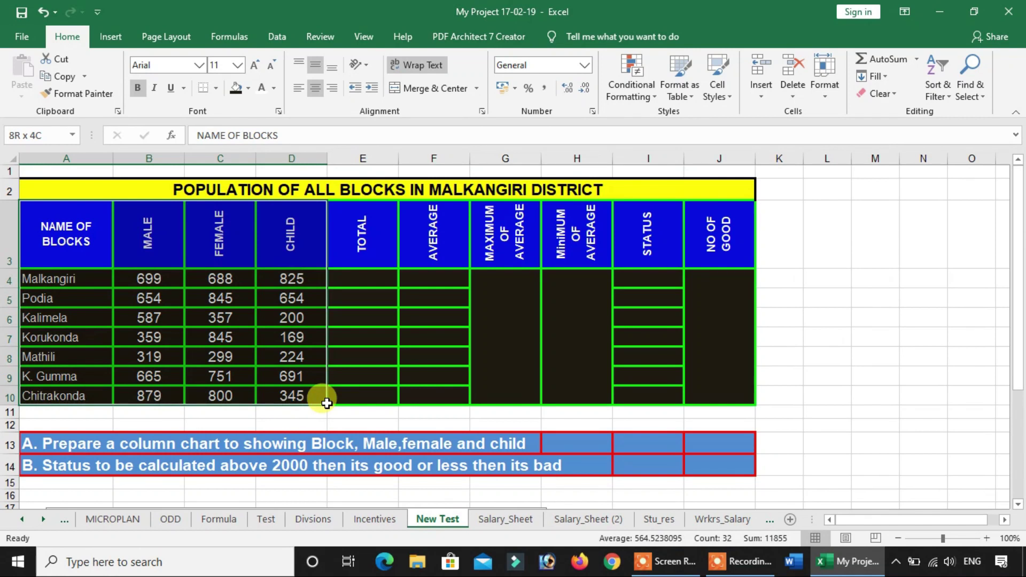
left_click(378, 284)
Step: AutoSum each block's male, female and child figures into the TOTAL column
left_click(449, 263)
left_click(358, 280)
left_click(360, 246)
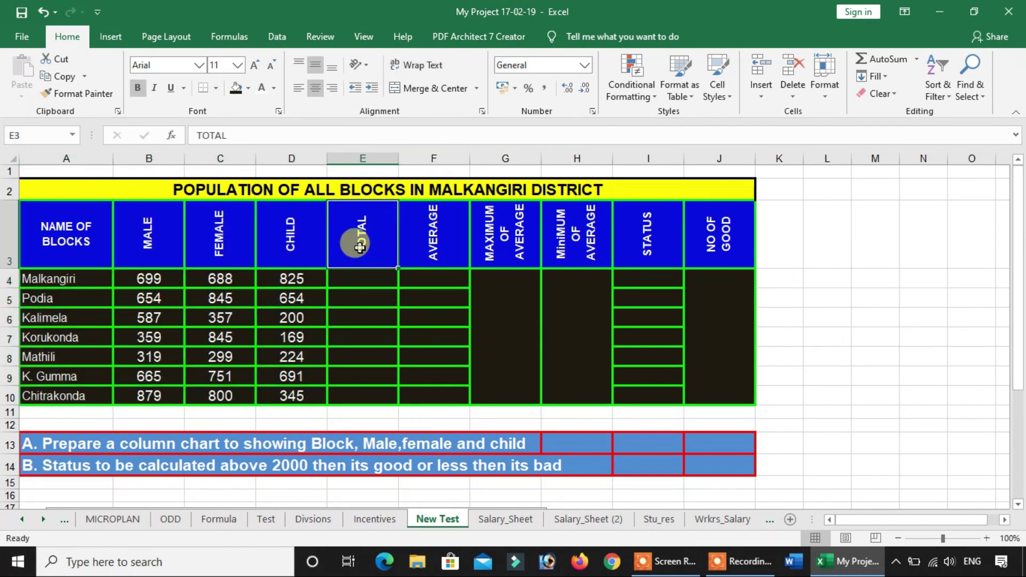
mouse_move(147, 278)
left_mouse_down()
mouse_move(242, 391)
mouse_move(359, 391)
left_mouse_up()
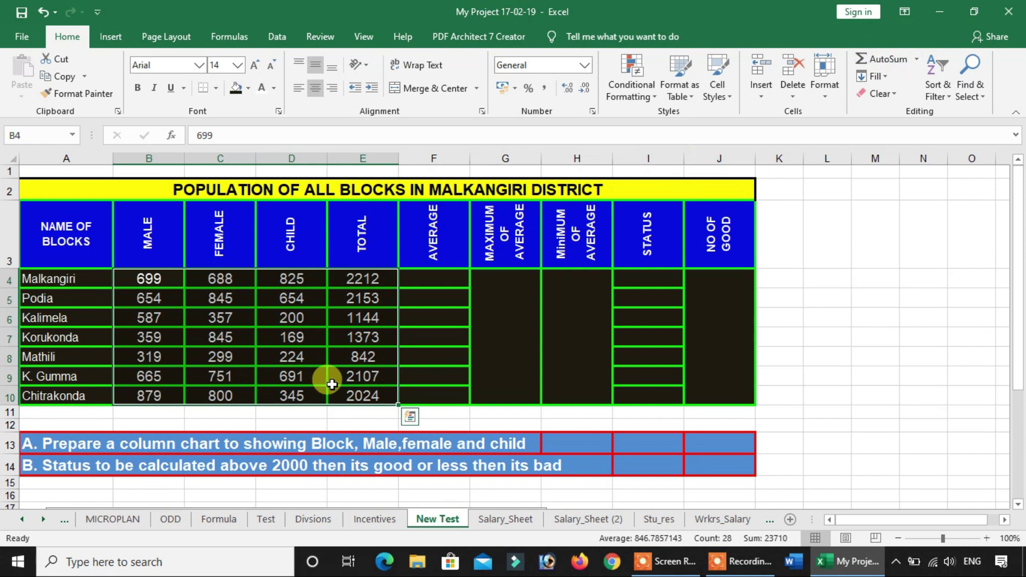
left_click(352, 377)
left_click_drag(364, 279, 363, 395)
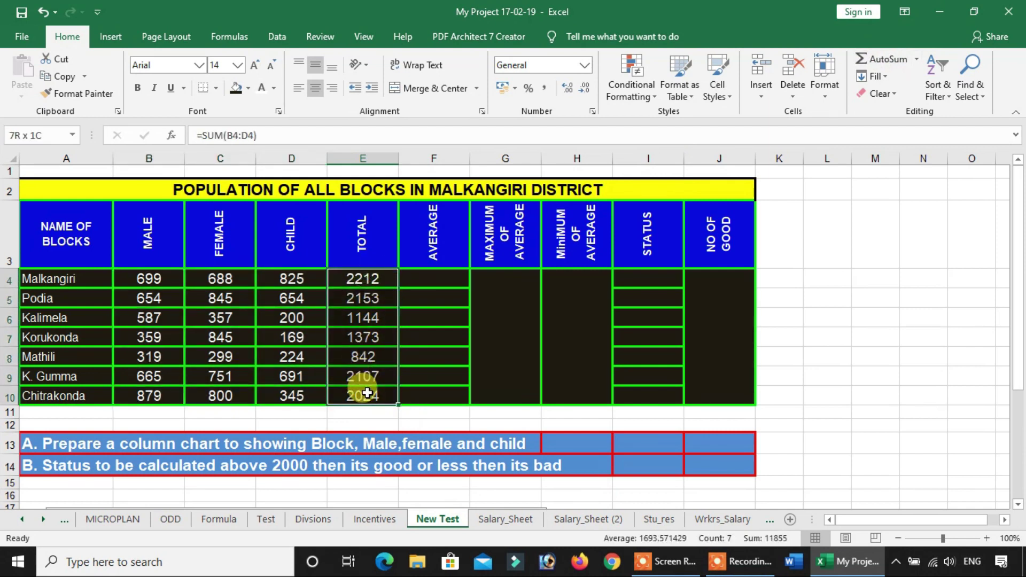
left_click(363, 221)
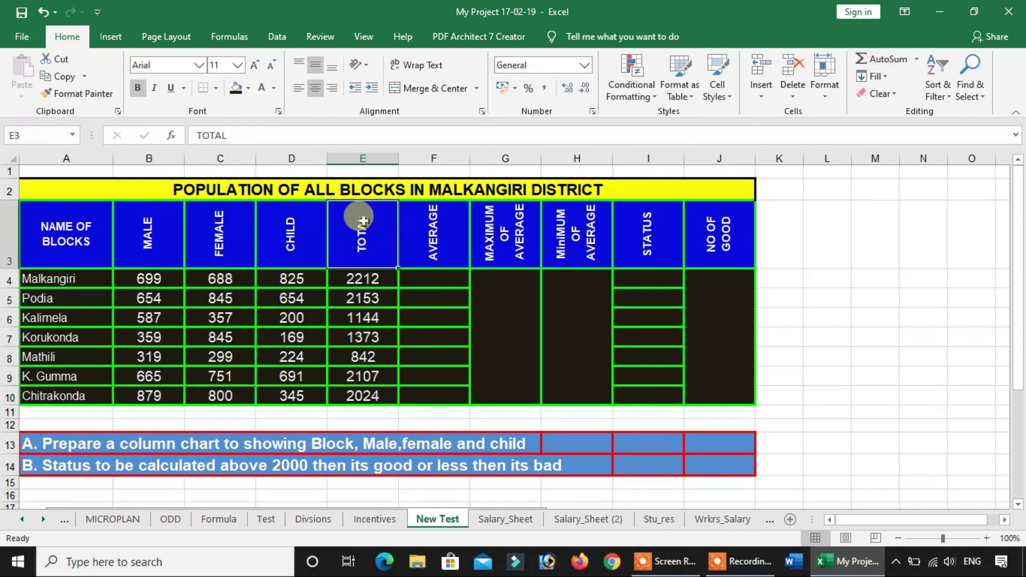
Step: Enter =E4/3 in Malkangiri's AVERAGE cell and fill it down to all seven blocks
left_click(449, 242)
left_click(444, 276)
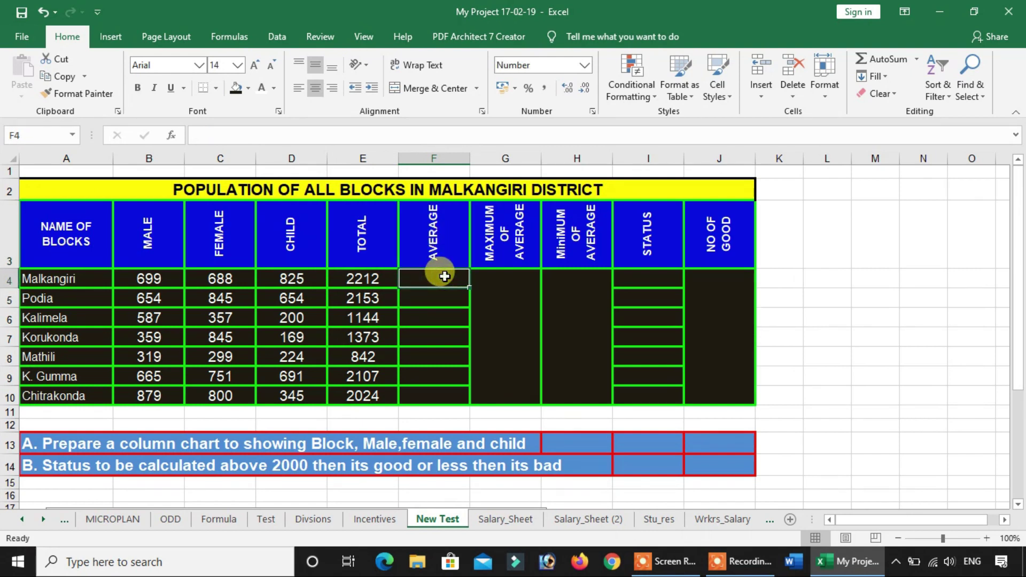
type("=")
left_click(381, 274)
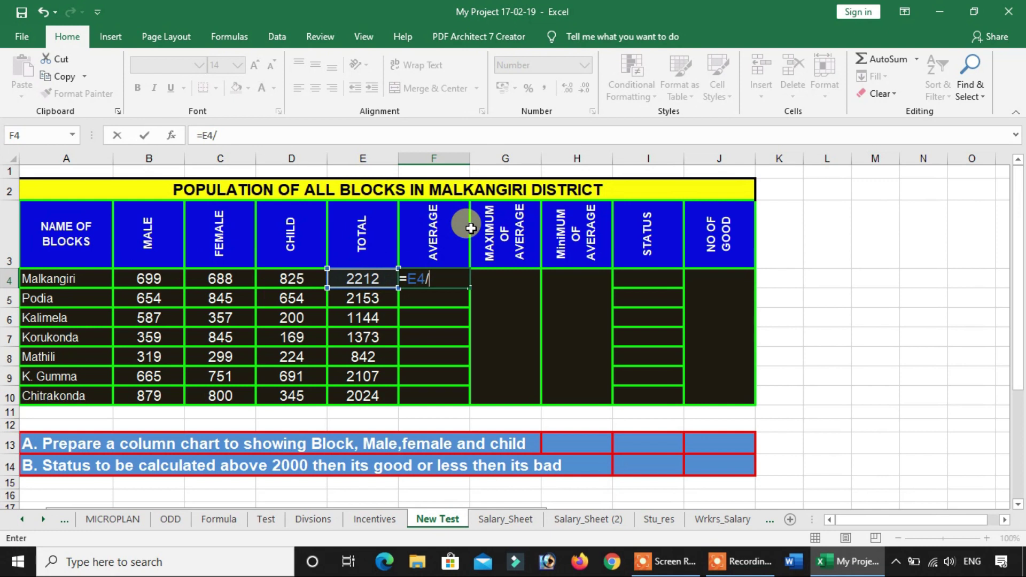
key("Return")
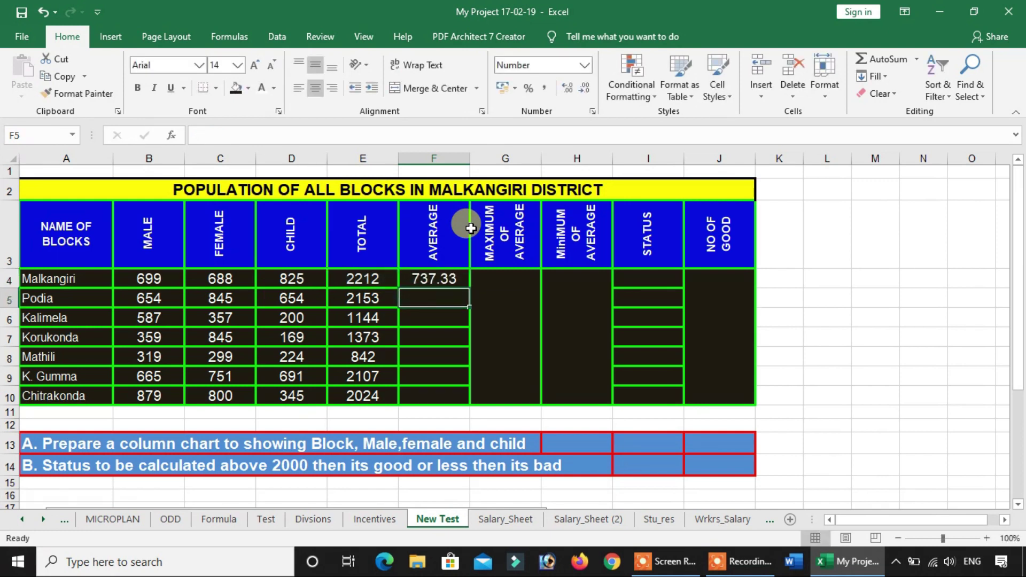
left_click(461, 280)
double_click(470, 287)
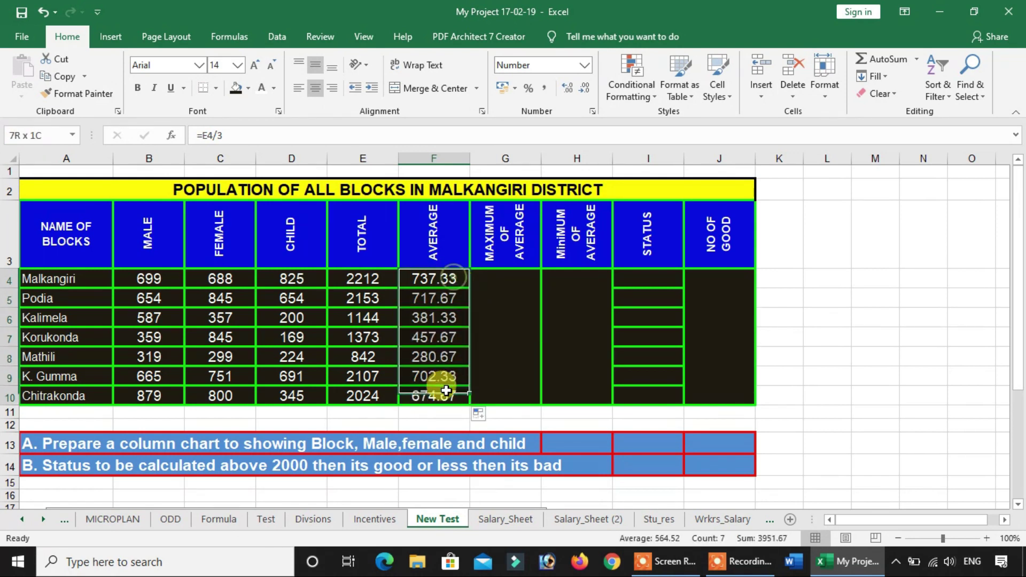
left_click_drag(469, 287, 510, 312)
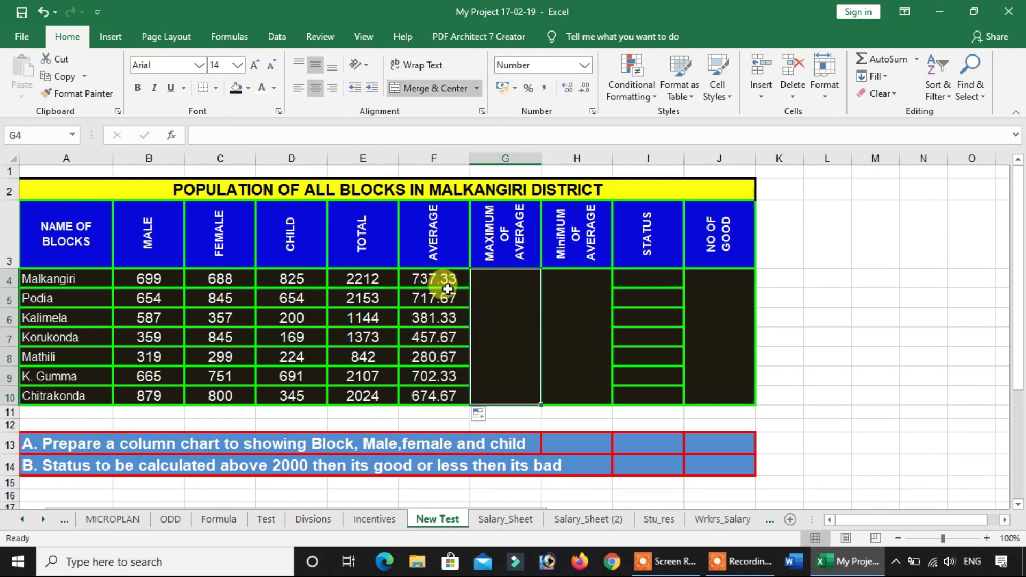
Step: Compute the maximum average, 737.33, with =MAX(F4:F10) in the Maximum of Average cell
left_click(498, 247)
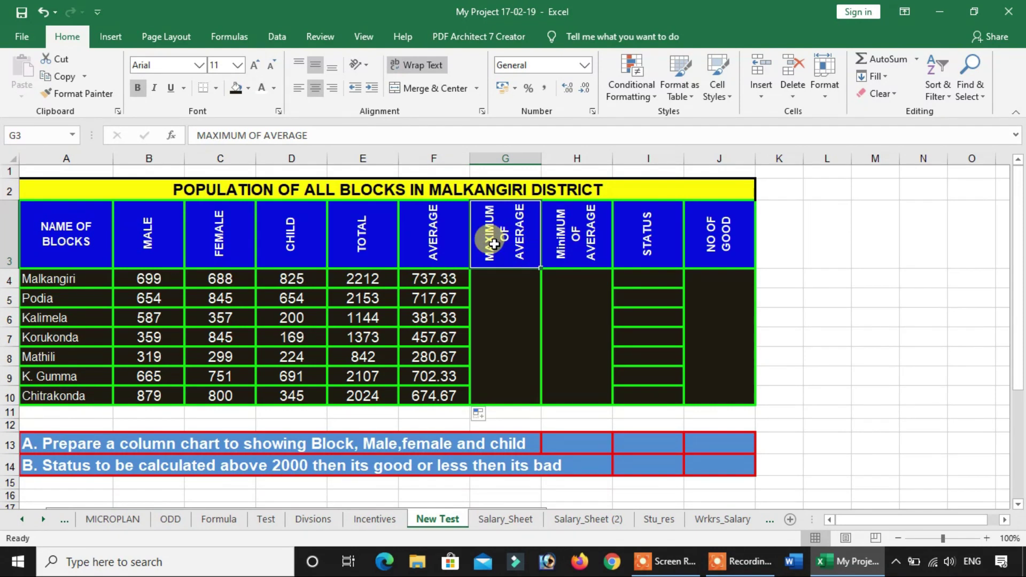
left_click(499, 359)
type("=")
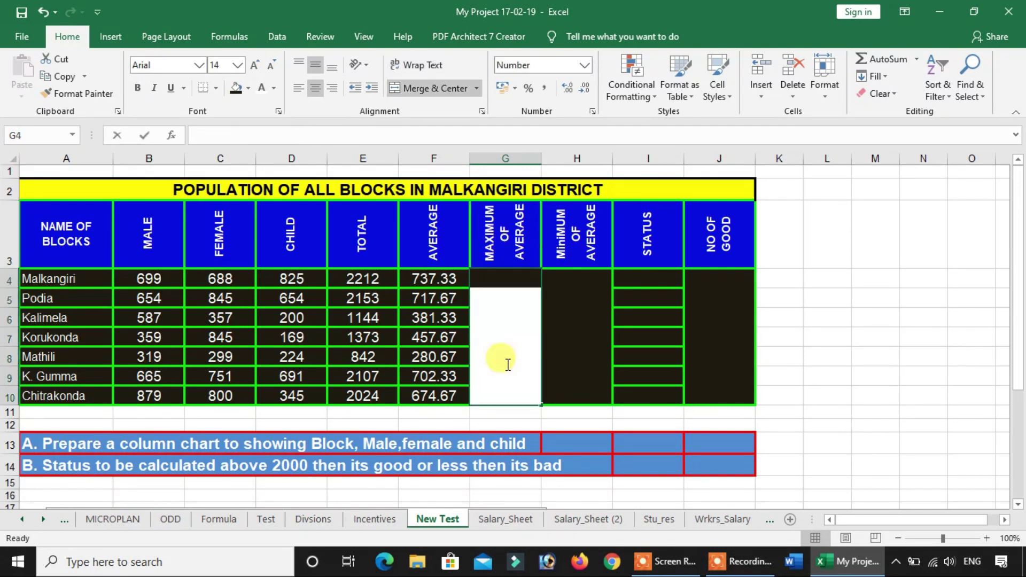
type("max")
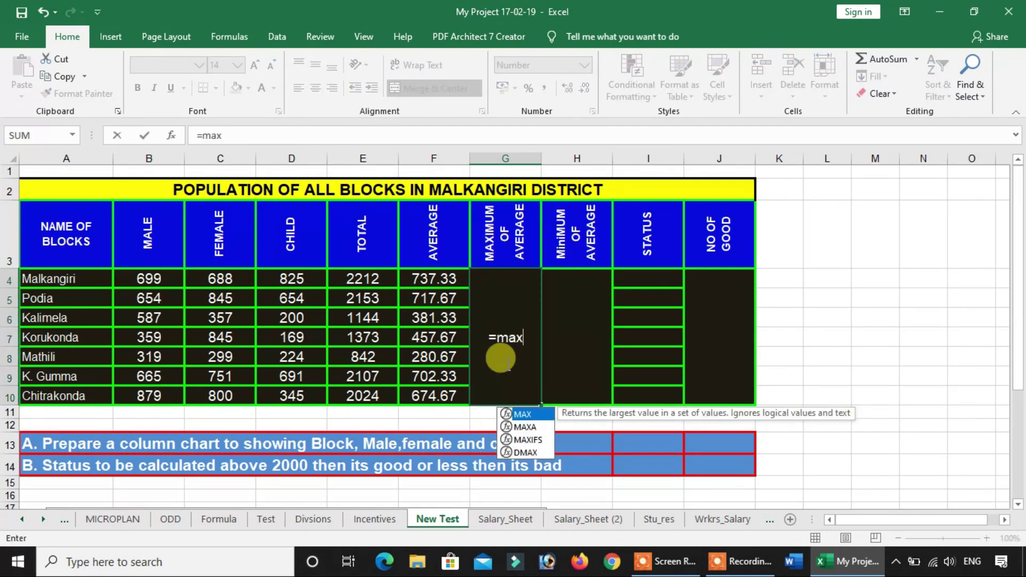
type("(")
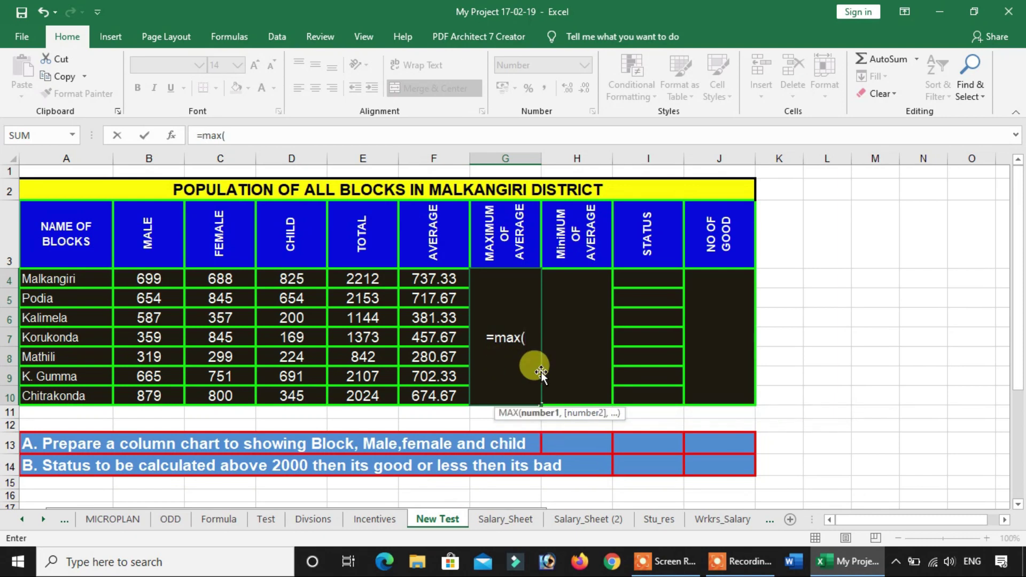
left_click_drag(424, 278, 430, 397)
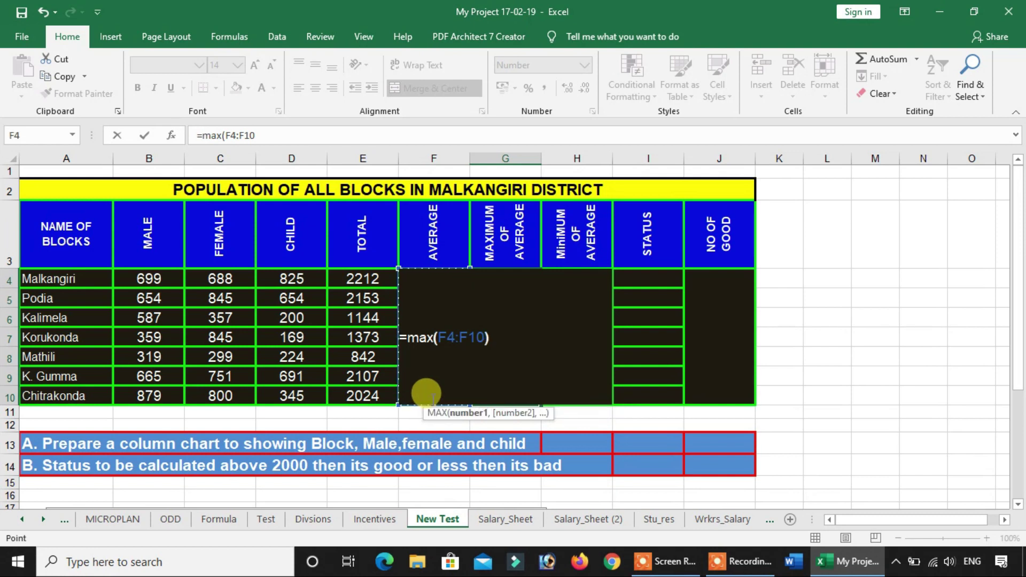
key("Return")
left_click(538, 347)
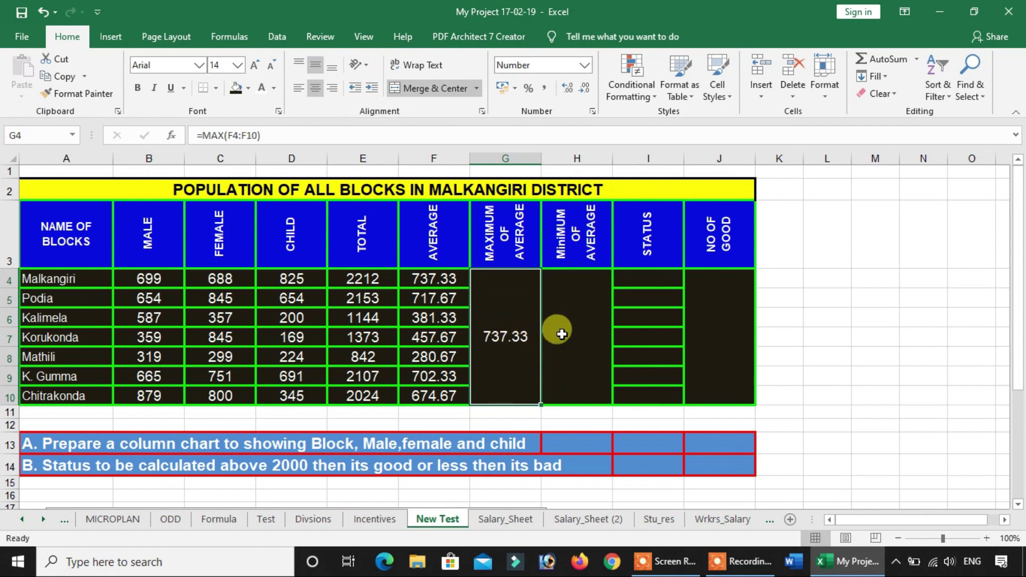
Step: Compute the minimum average, 280.67, with =MIN(F4:F10) in the Minimum of Average cell
left_click(561, 334)
type("=min(")
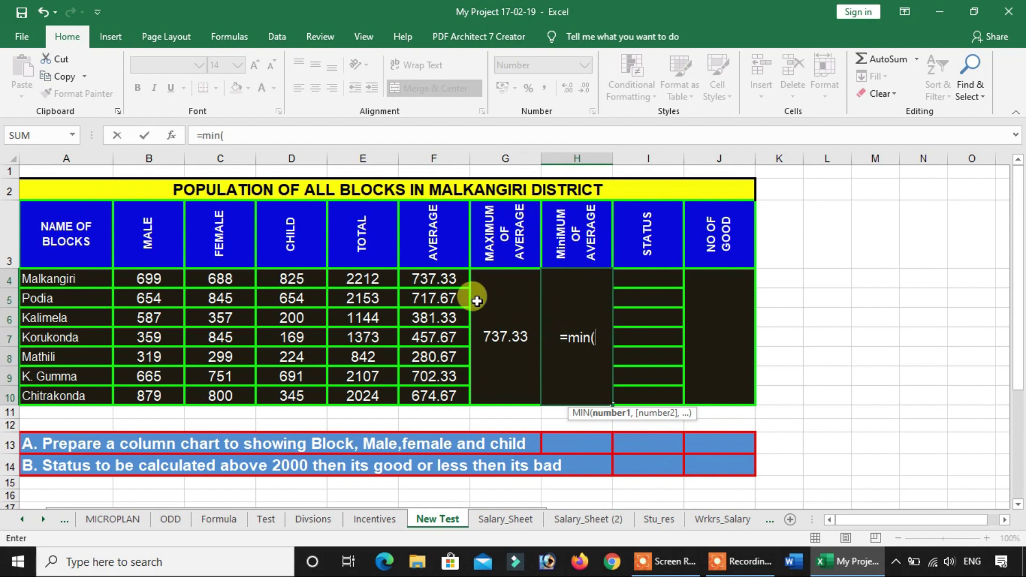
left_click_drag(431, 275, 451, 384)
key("Return")
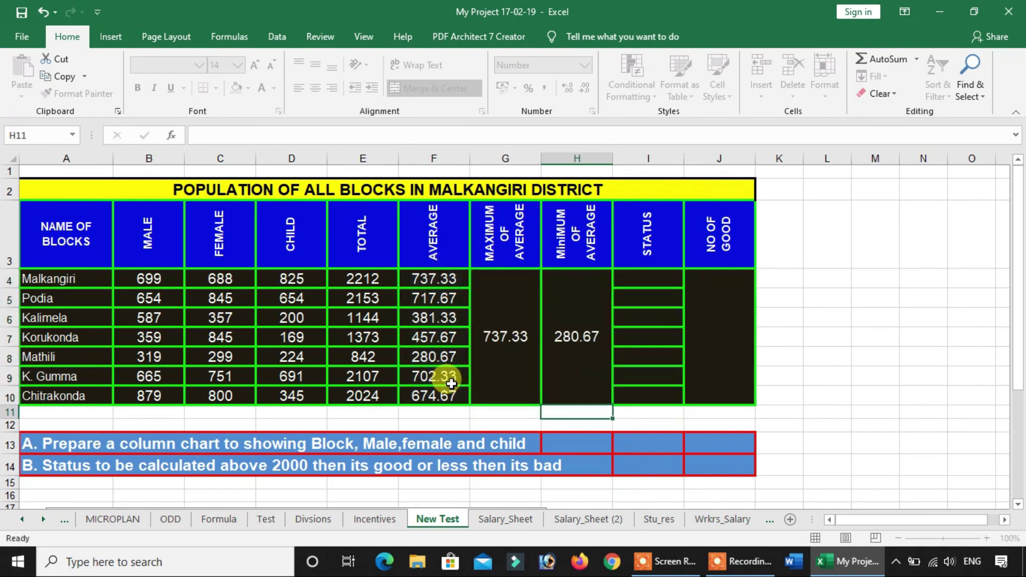
left_click(502, 334)
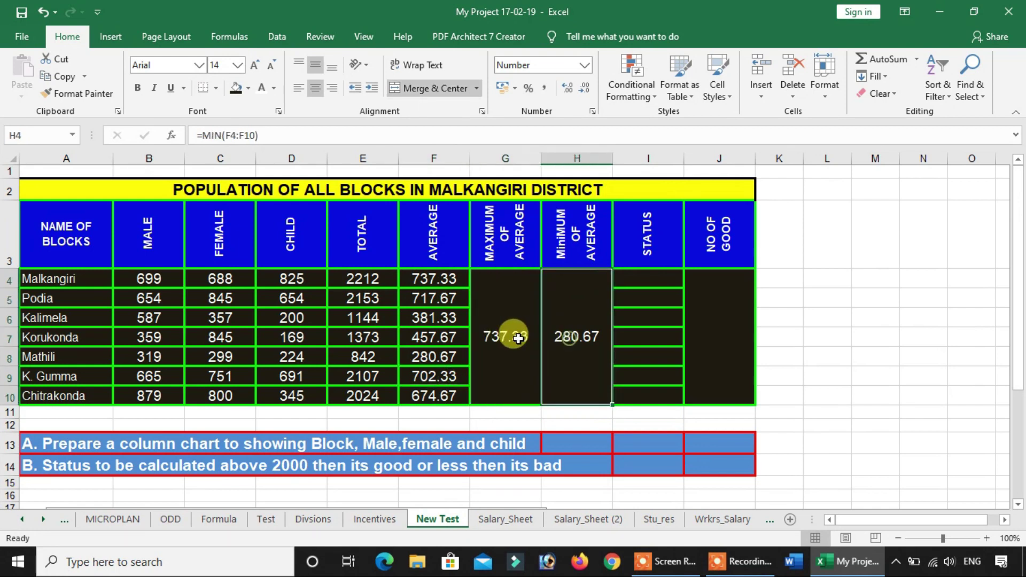
Step: Review the column headers and the STATUS cells to be filled for all blocks
left_click(660, 278)
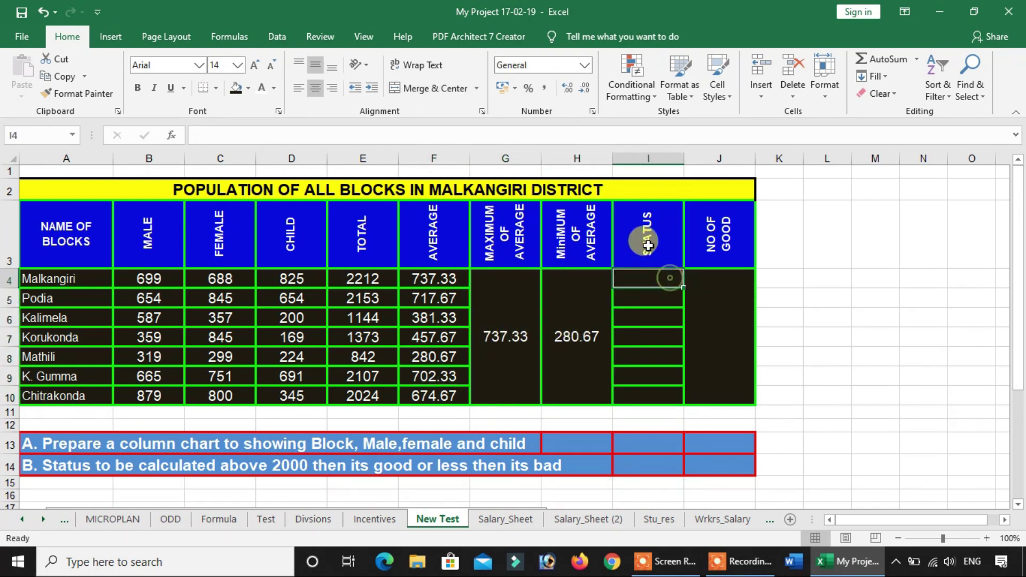
left_click(384, 243)
left_click(432, 235)
left_click(488, 229)
left_click(589, 246)
left_click(664, 250)
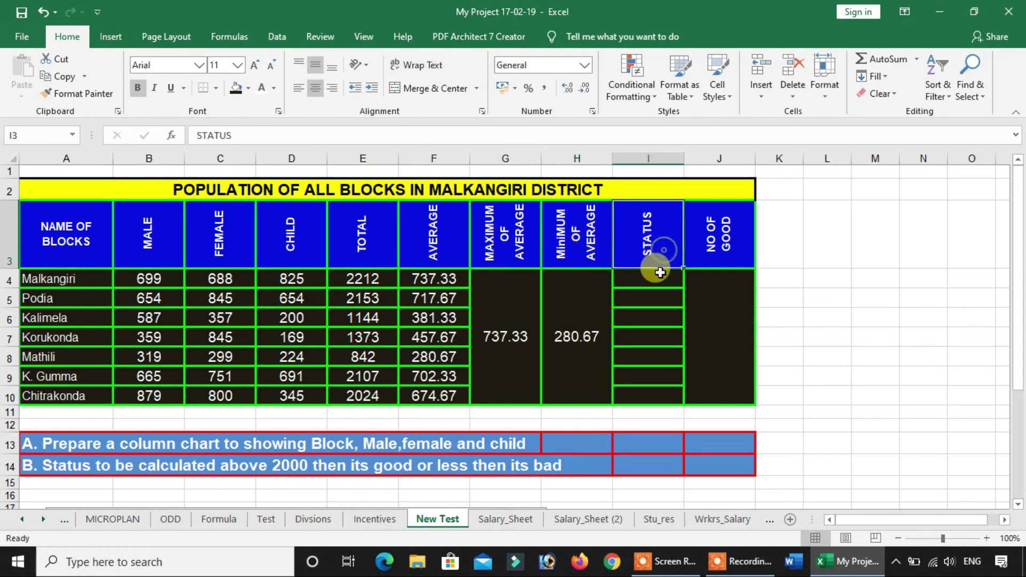
left_click_drag(659, 278, 659, 395)
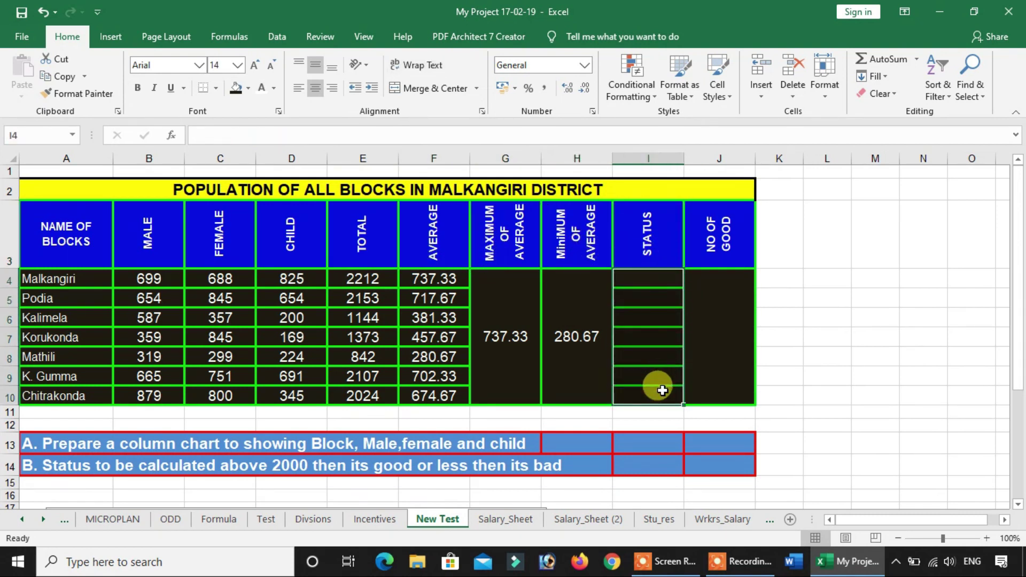
left_click(541, 299)
Step: Reread the status rule in row 14 and check the TOTAL values E4:E10
left_click(36, 469)
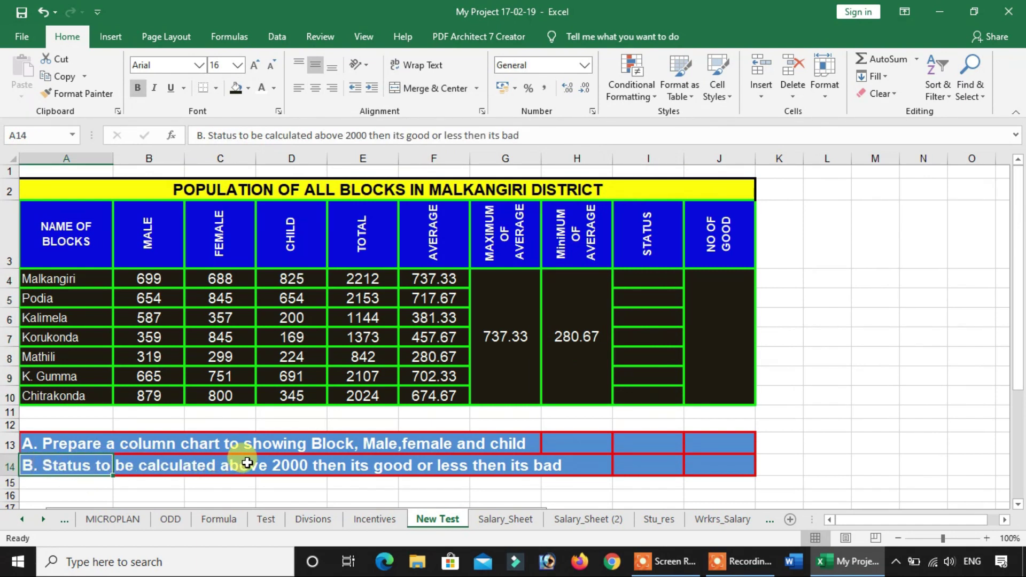
left_click(270, 466)
left_click(416, 466)
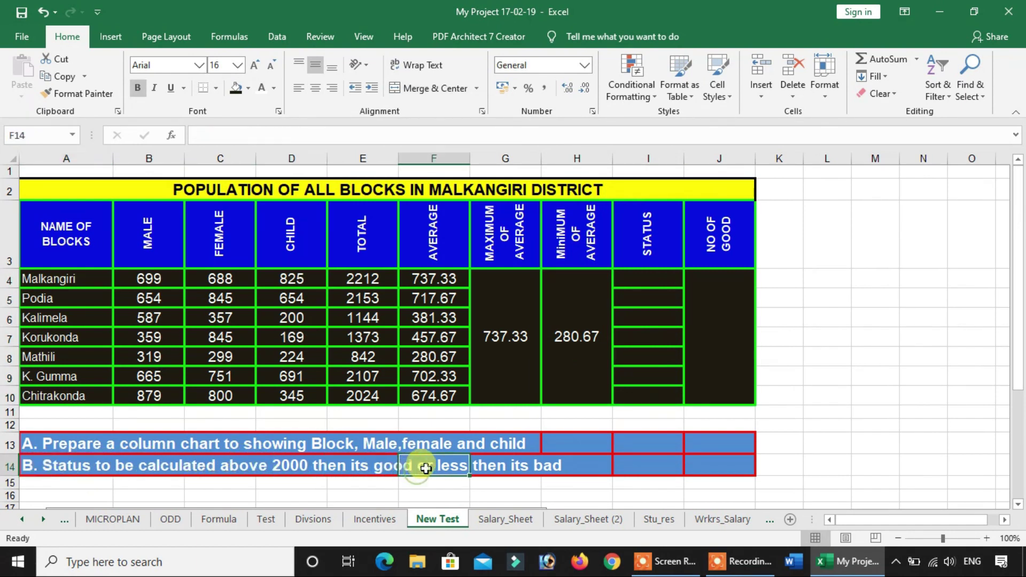
left_click(678, 277)
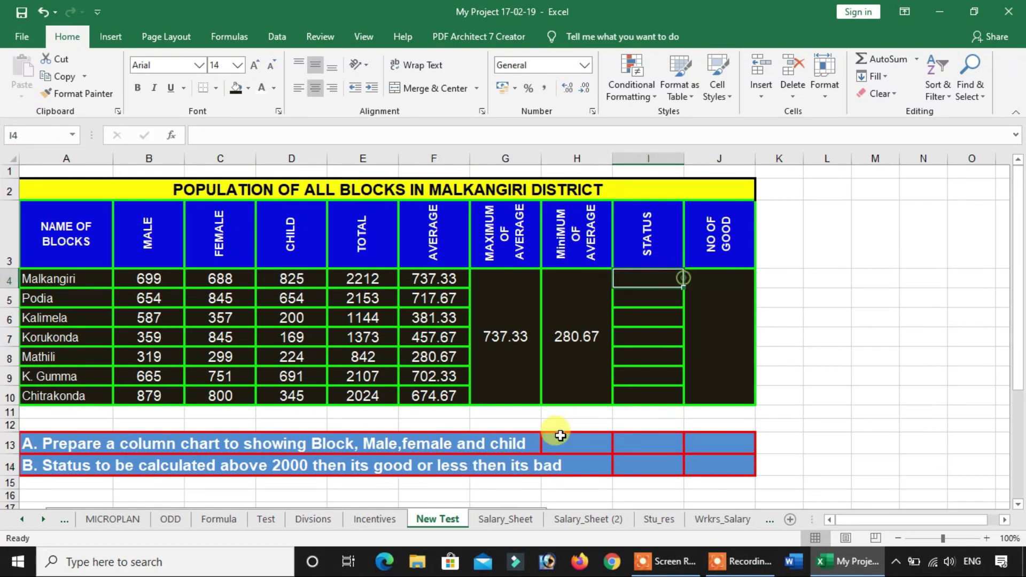
left_click(420, 466)
left_click(548, 463)
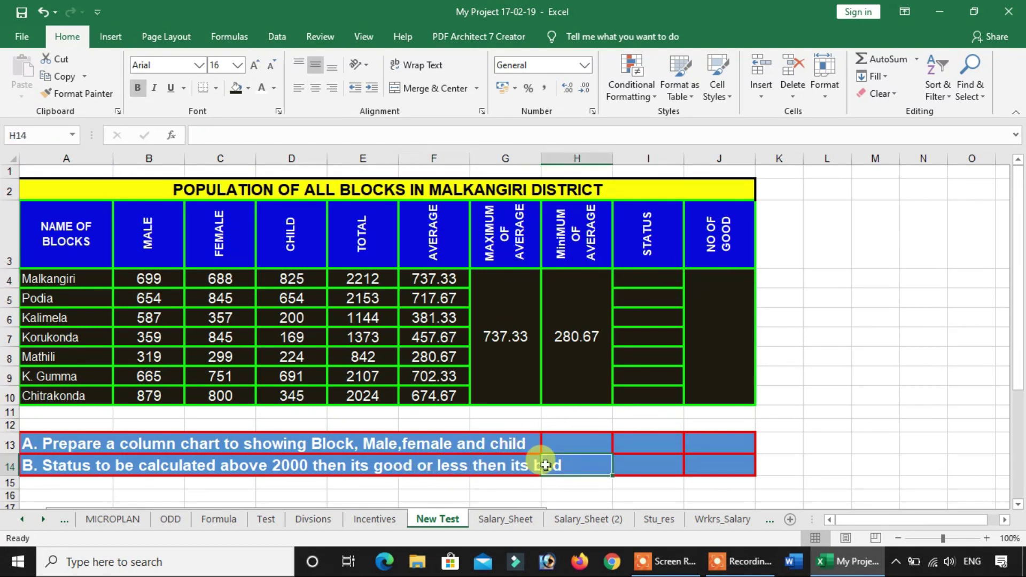
left_click_drag(374, 278, 376, 388)
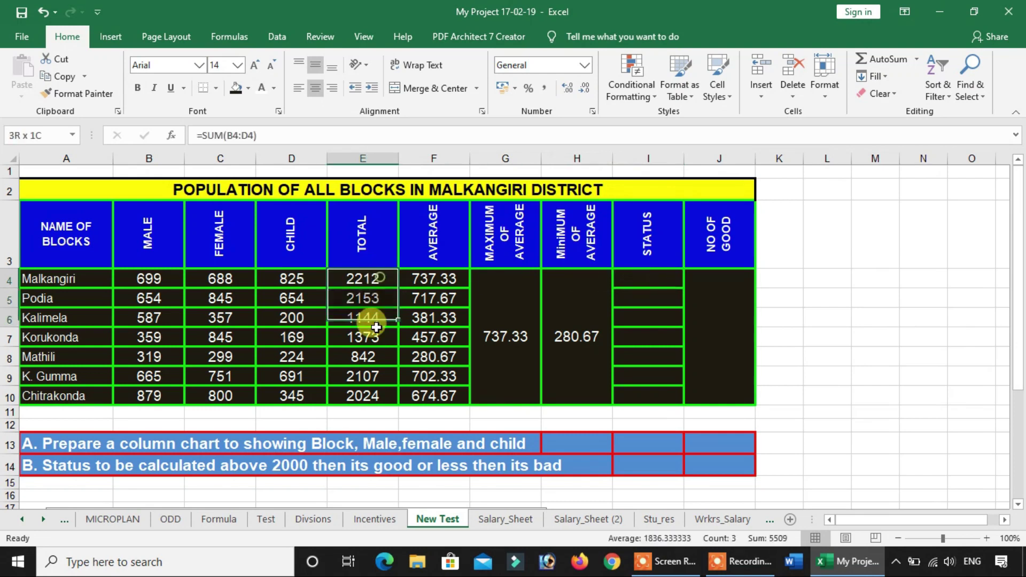
Step: Enter =IF(E4>2000,"Good","Bad") in I4 for Malkangiri's status
left_click(638, 283)
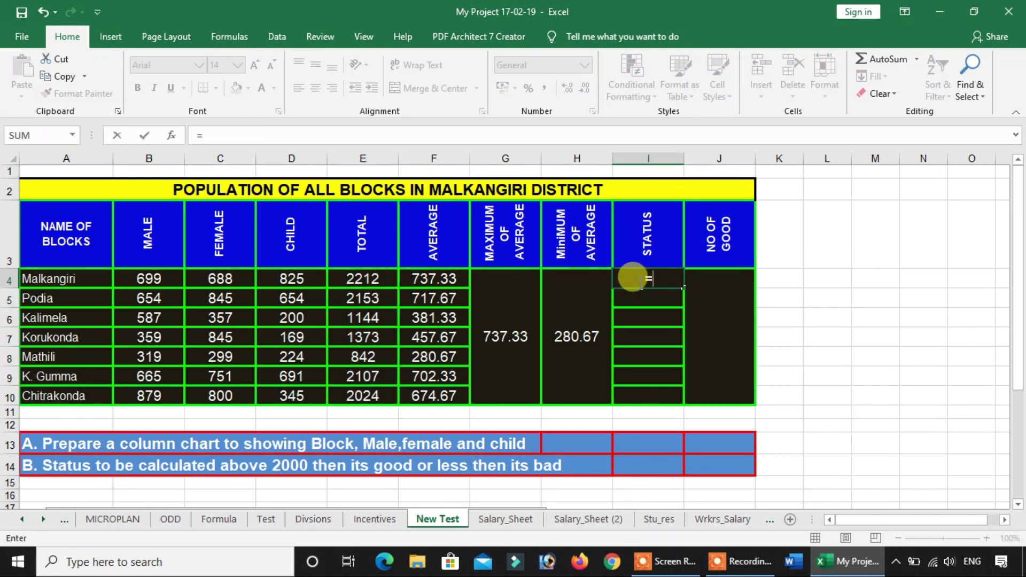
type("if(")
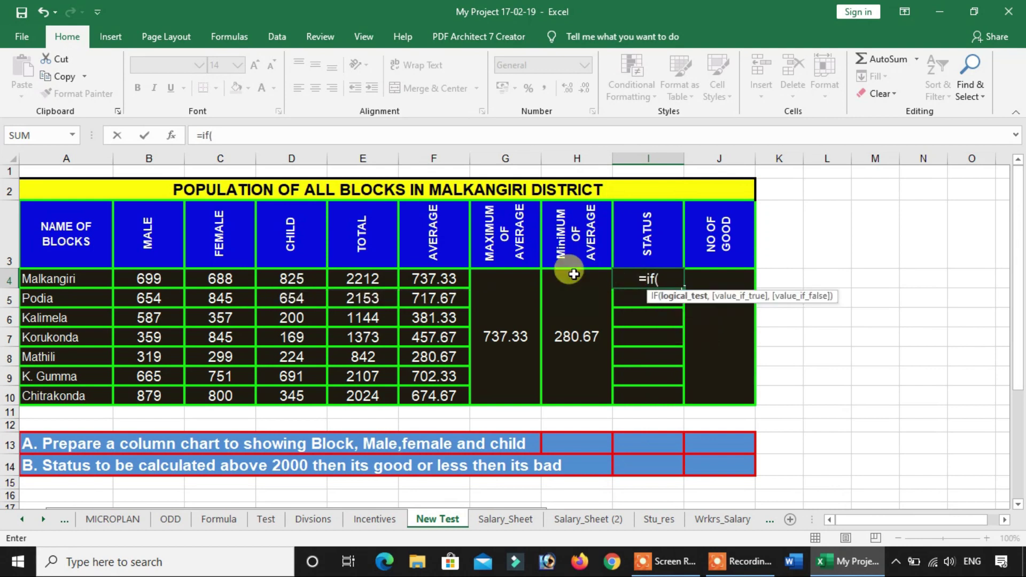
left_click(365, 277)
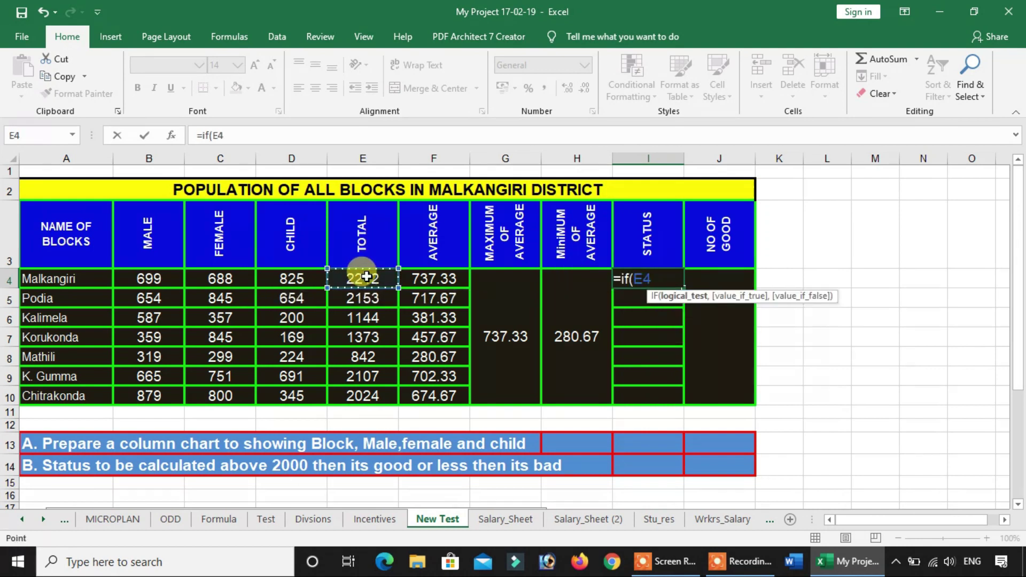
type(">20")
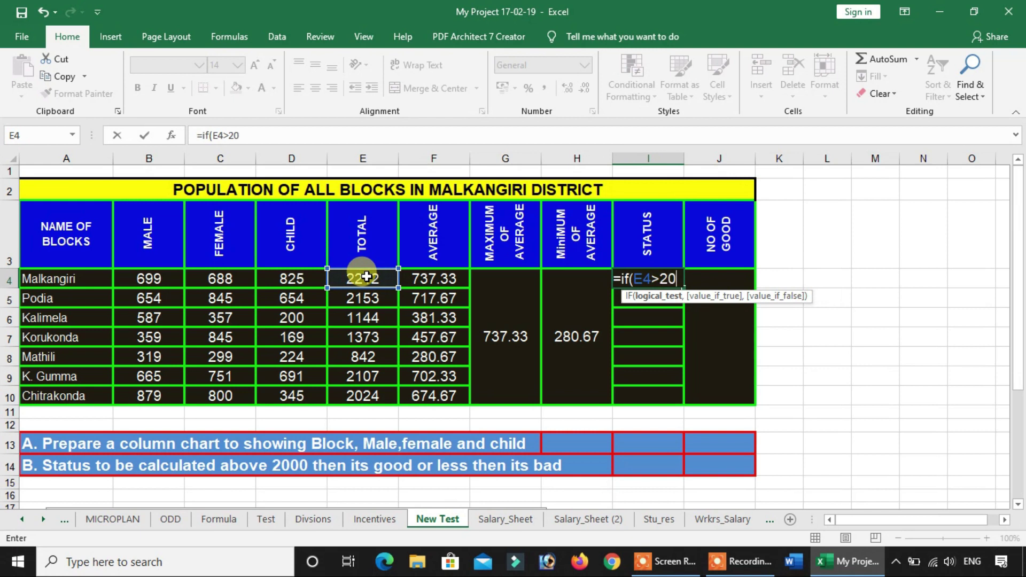
type("00,\"Good\",\"Bad")
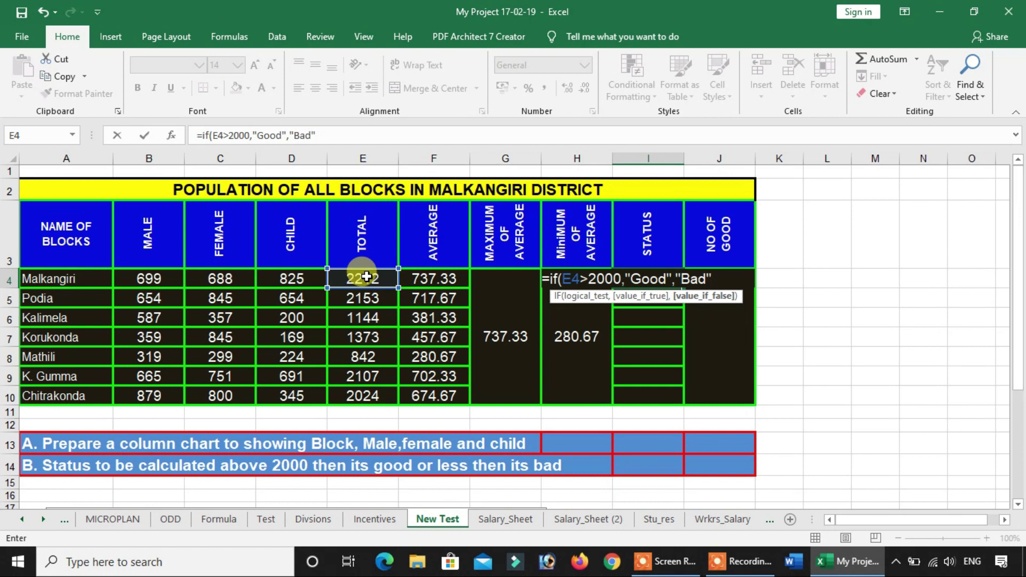
type(")")
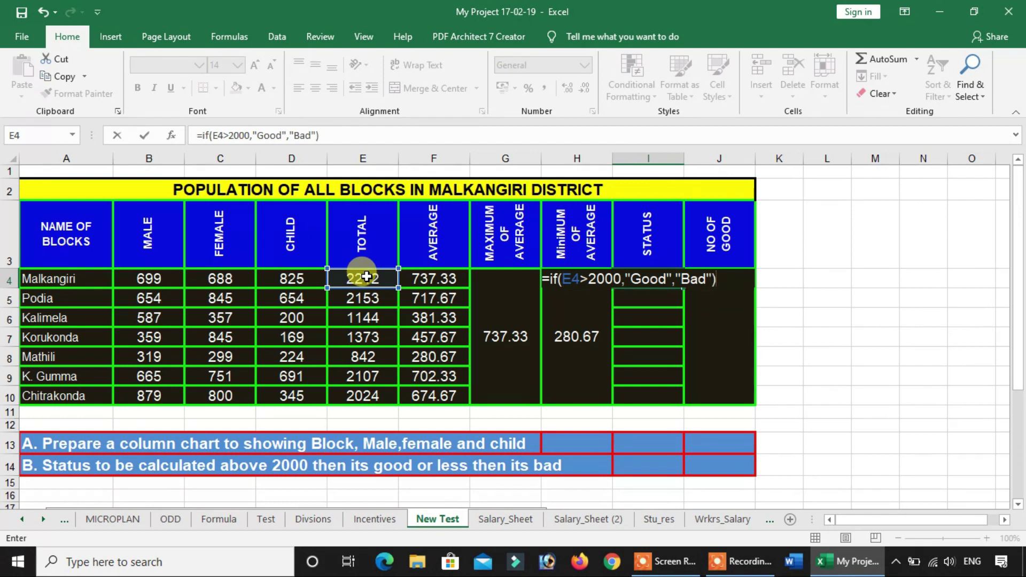
key("Return")
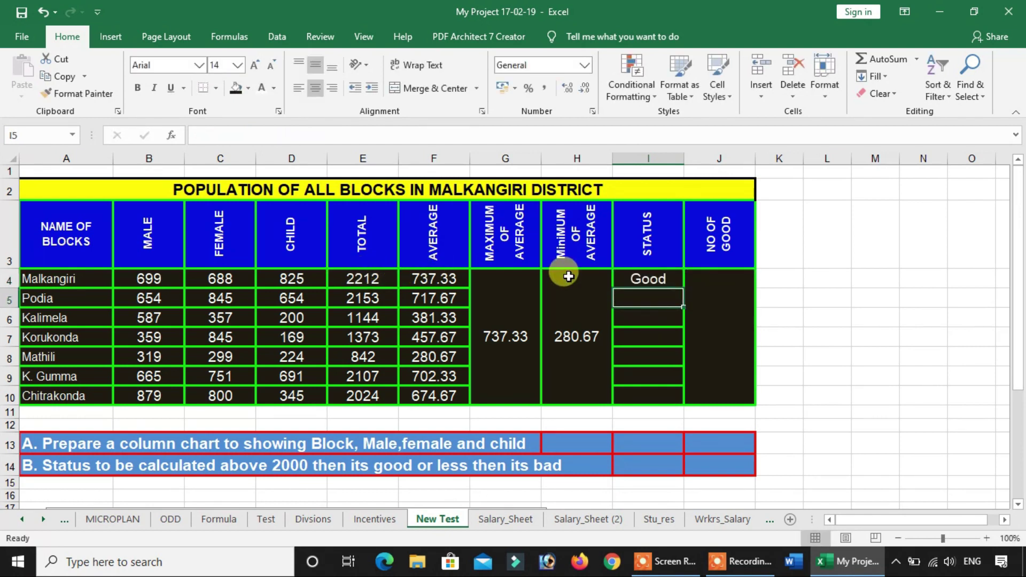
Step: Fill the status formula down to I10, giving four Good and three Bad
left_click(648, 278)
left_click_drag(359, 278, 353, 287)
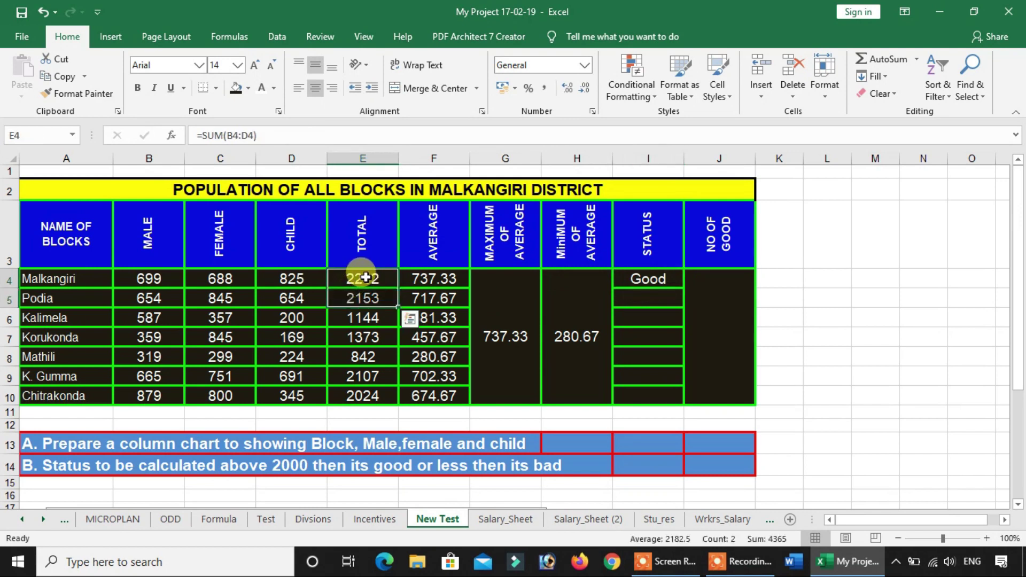
left_click(653, 281)
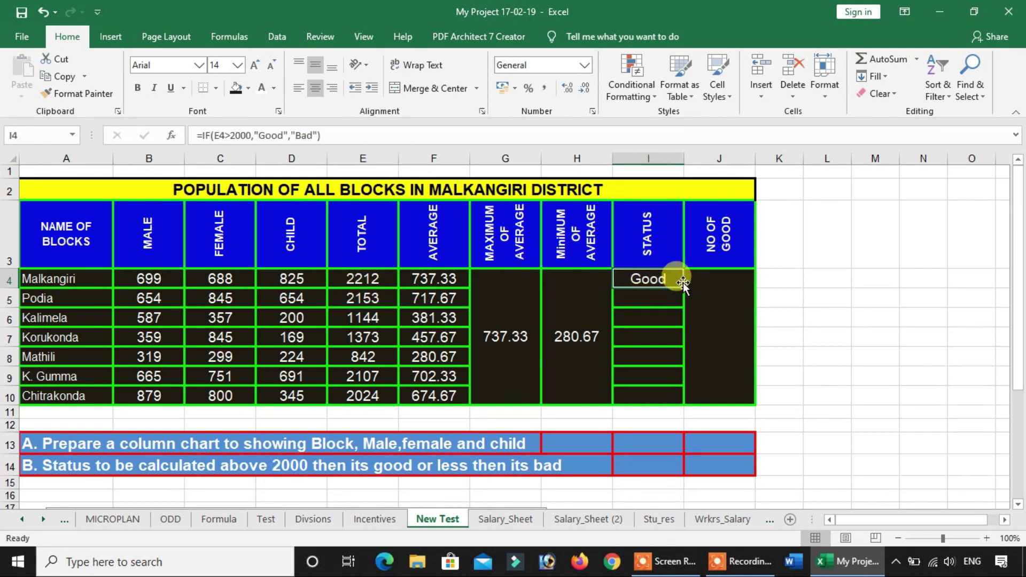
left_click_drag(683, 287, 681, 401)
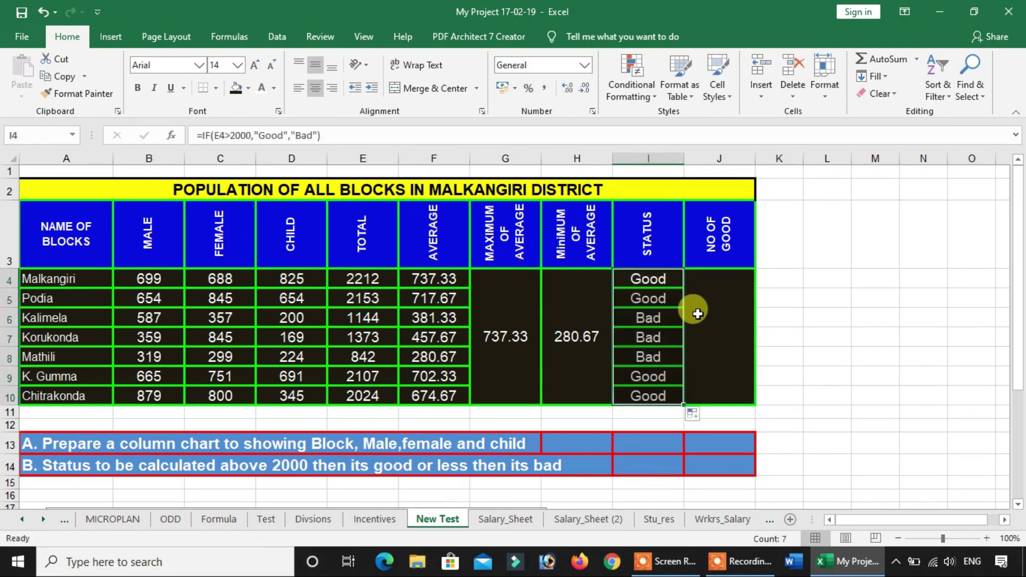
left_click_drag(653, 280, 653, 395)
Step: Count Good statuses with =COUNTIF(I4:I10,"Good") in the NO OF GOOD cell, giving 4
left_click(714, 348)
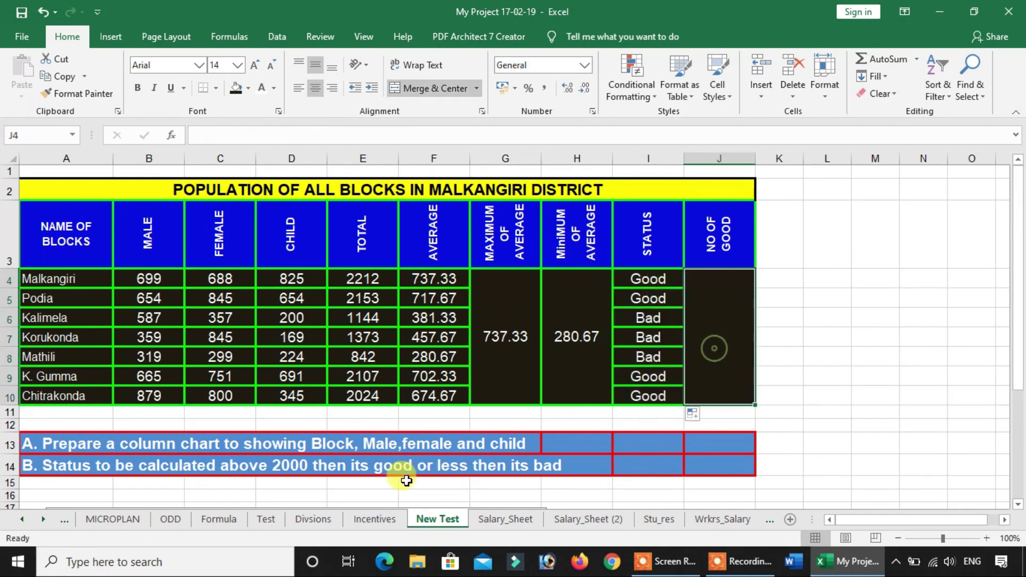
left_click(653, 362)
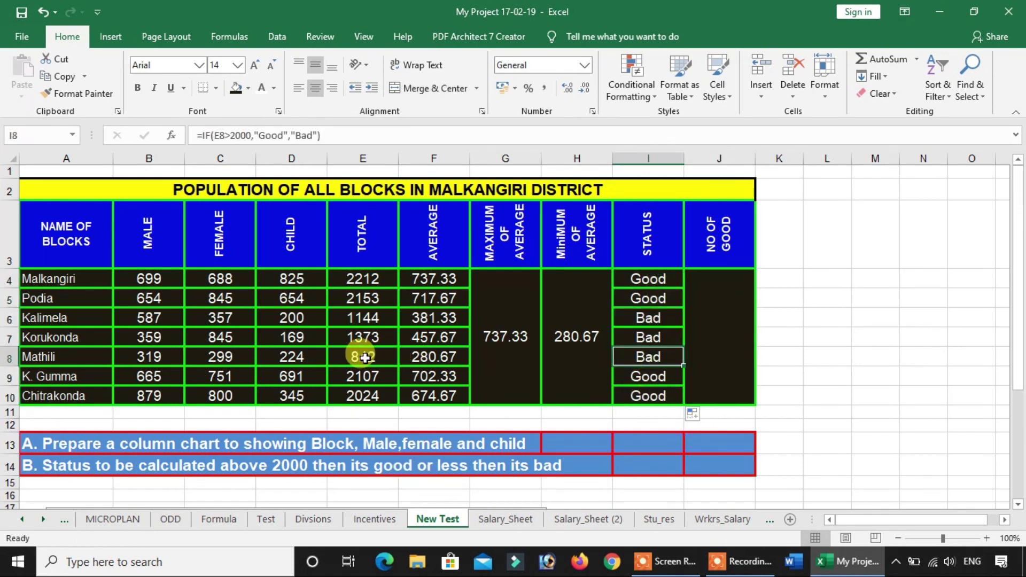
left_click(716, 278)
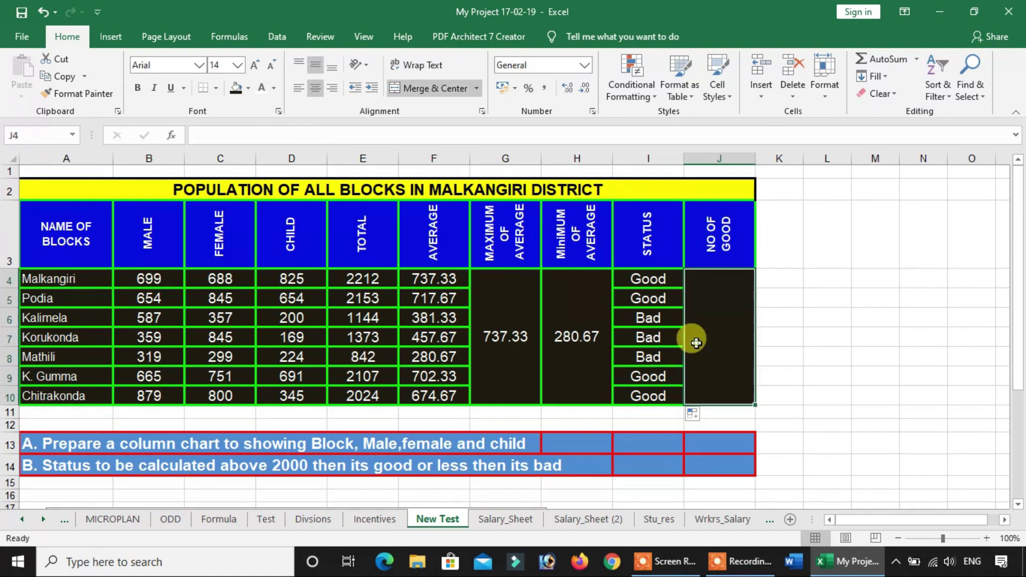
left_click(664, 281)
left_click(717, 307)
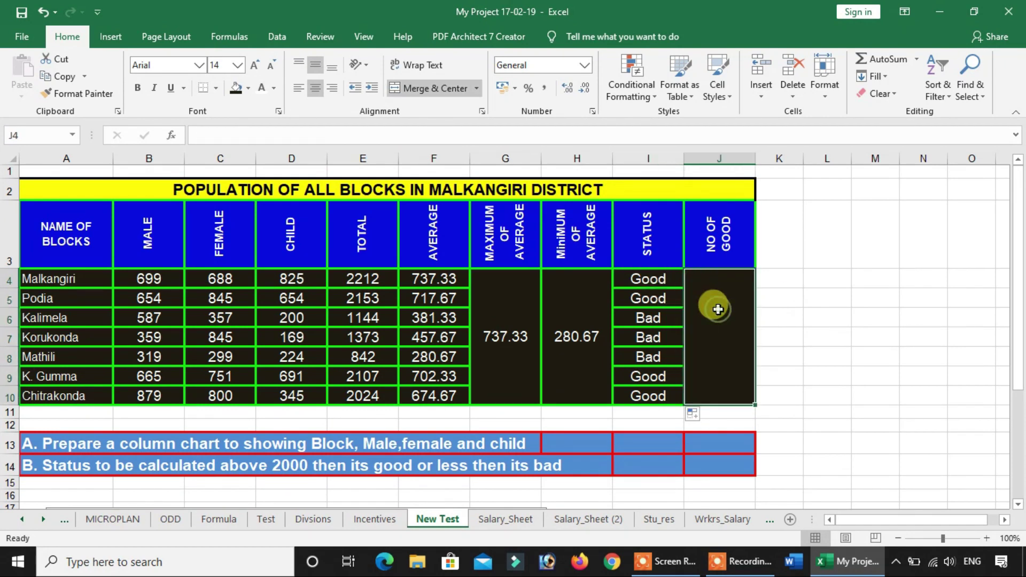
type("=cou")
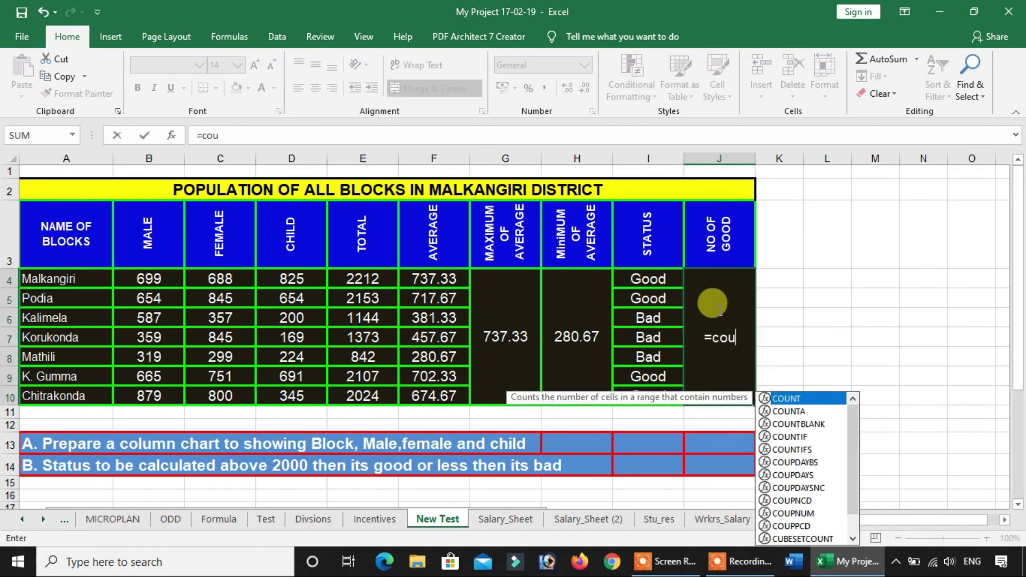
type("ntif")
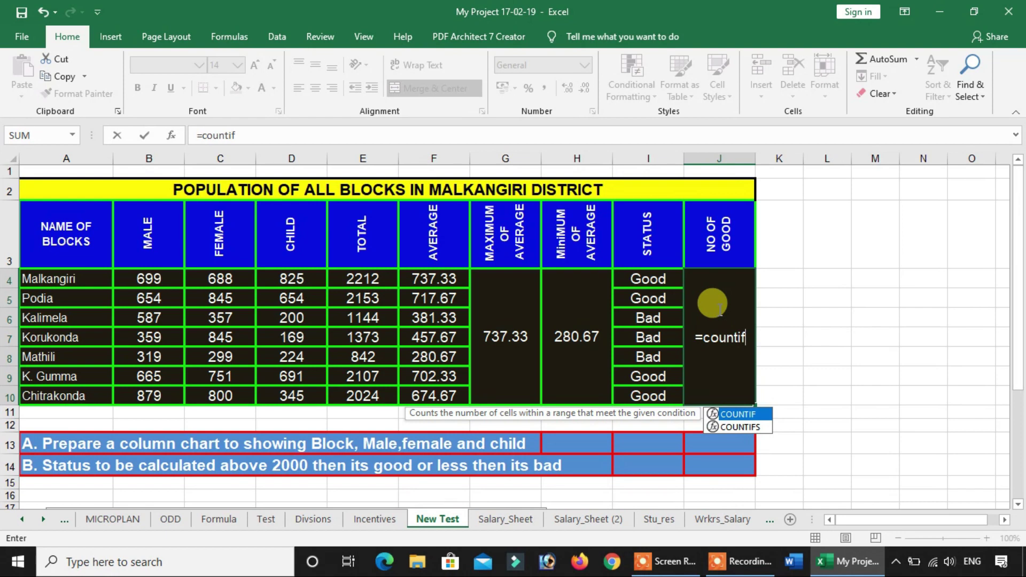
type("(")
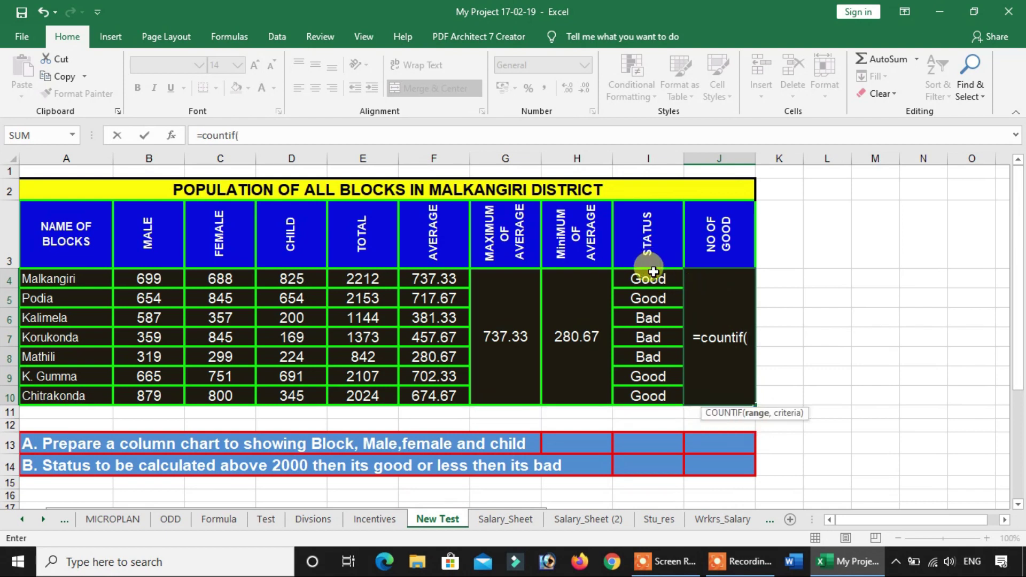
left_click_drag(652, 275, 662, 400)
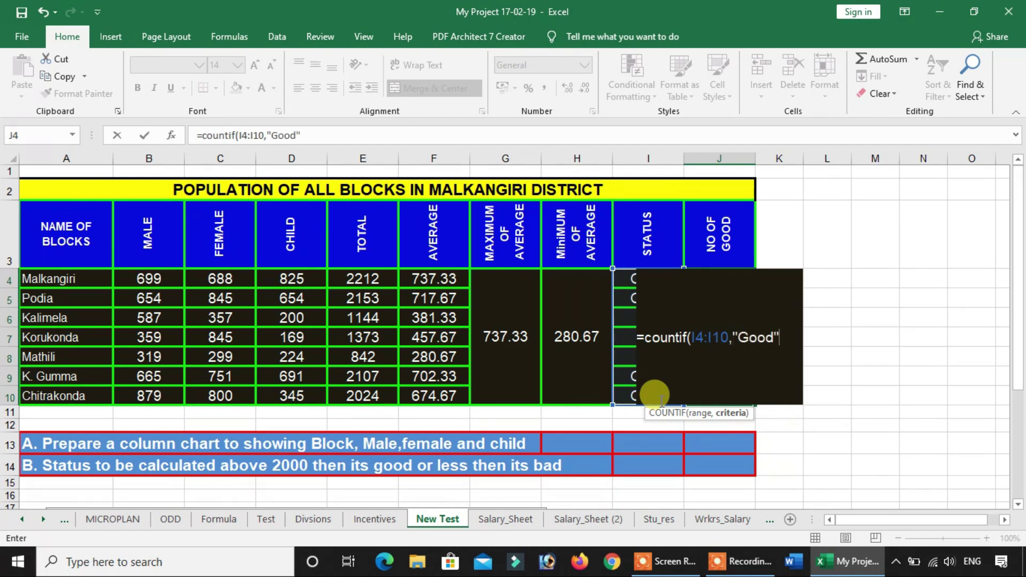
key("Return")
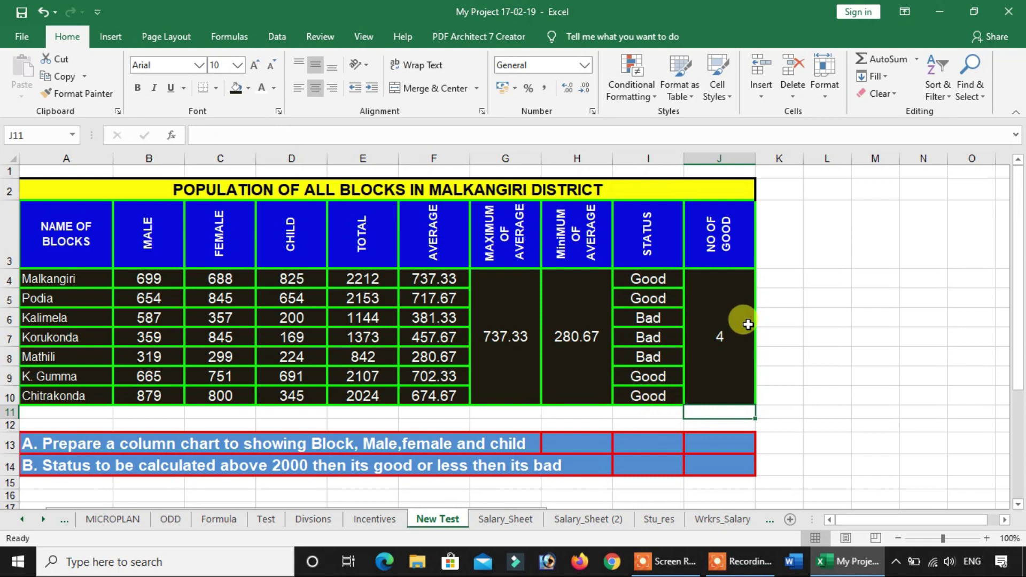
left_click(719, 323)
left_click(729, 246)
left_click(738, 297)
left_click(716, 239)
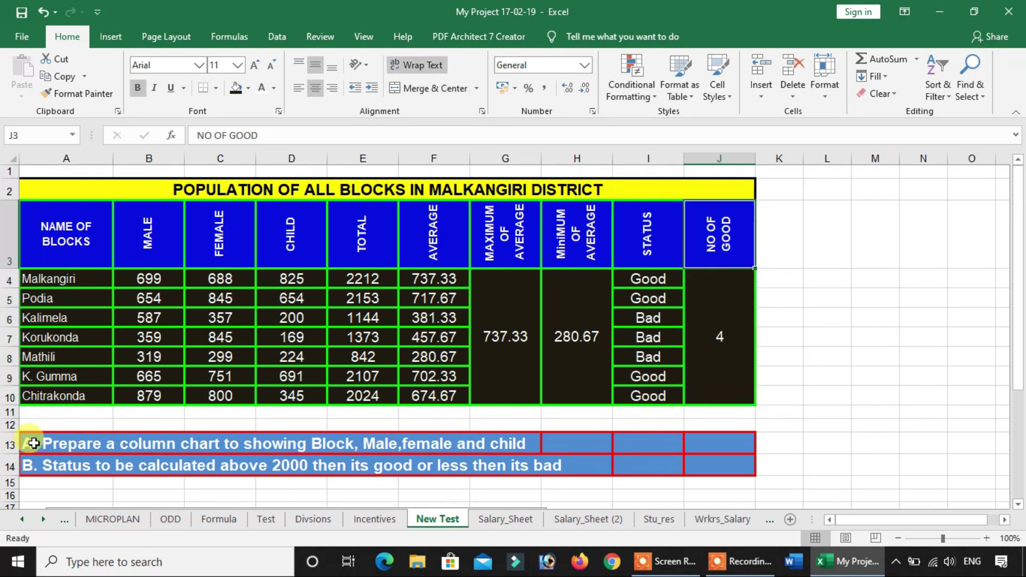
Step: Insert a clustered column chart of block names with Male, Female and Child figures (A3:D10)
left_click_drag(66, 219, 736, 385)
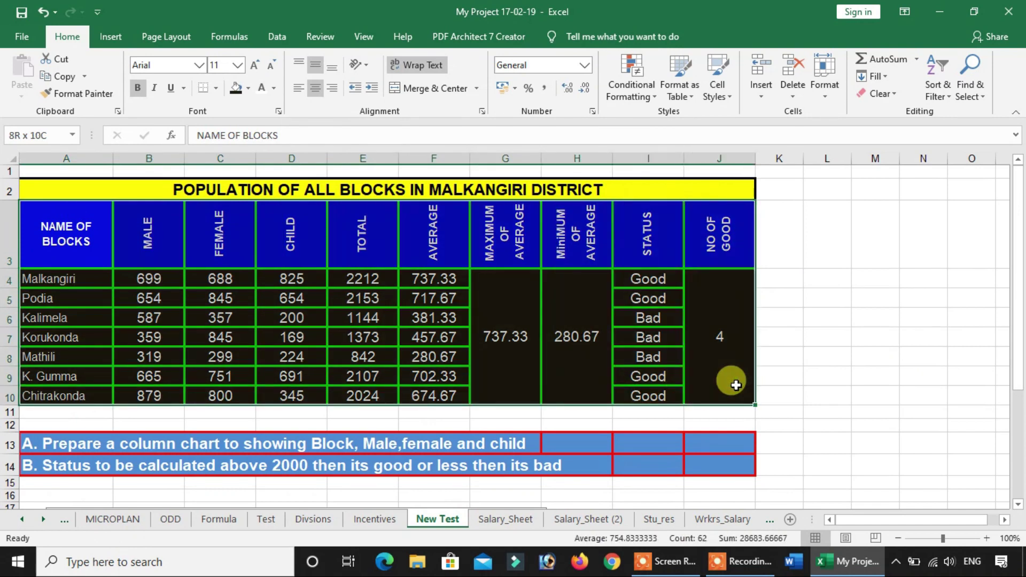
left_click(65, 451)
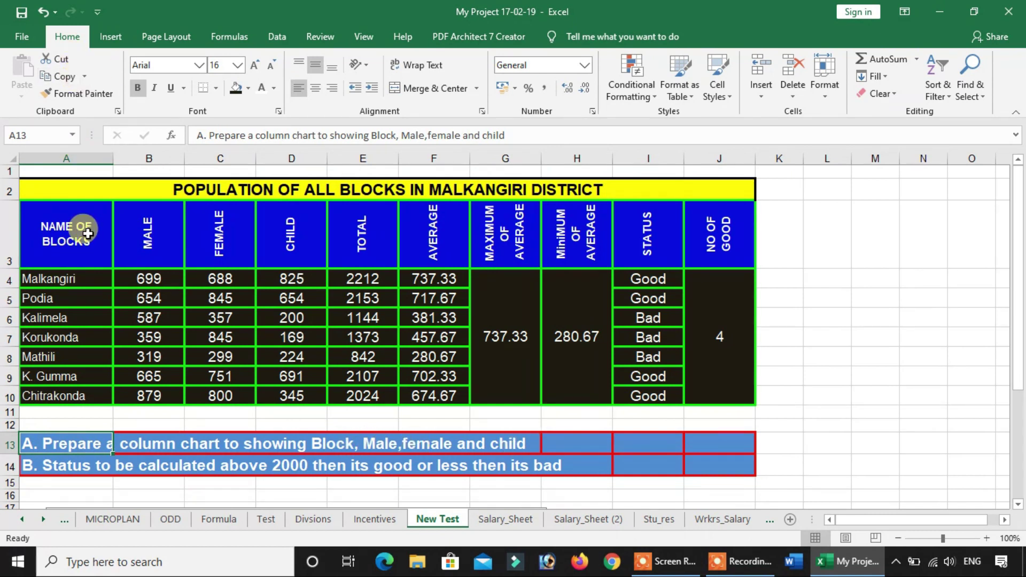
left_click_drag(88, 234, 289, 230)
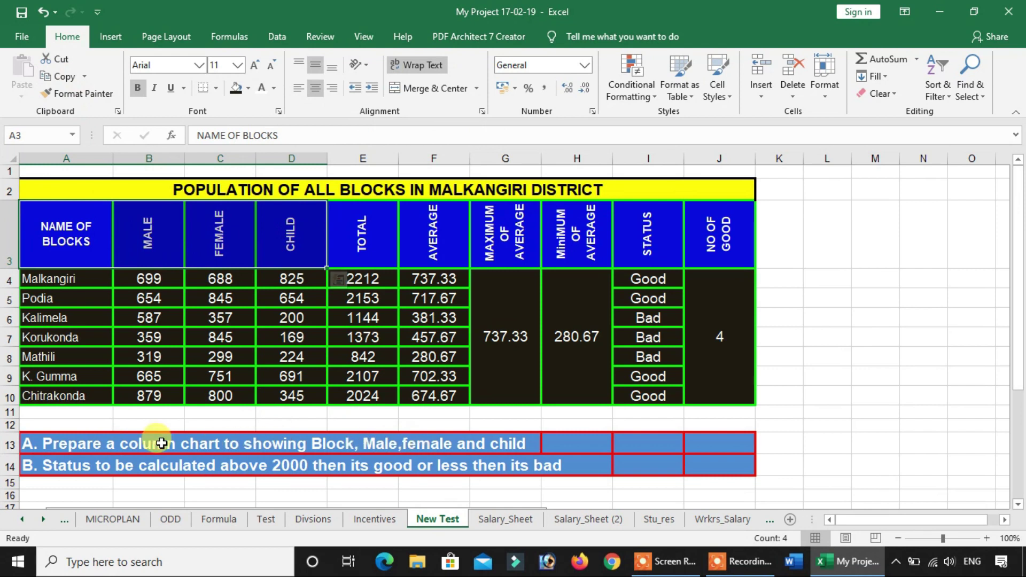
left_click(220, 305)
mouse_move(78, 238)
left_mouse_down()
mouse_move(276, 258)
mouse_move(302, 395)
left_mouse_up()
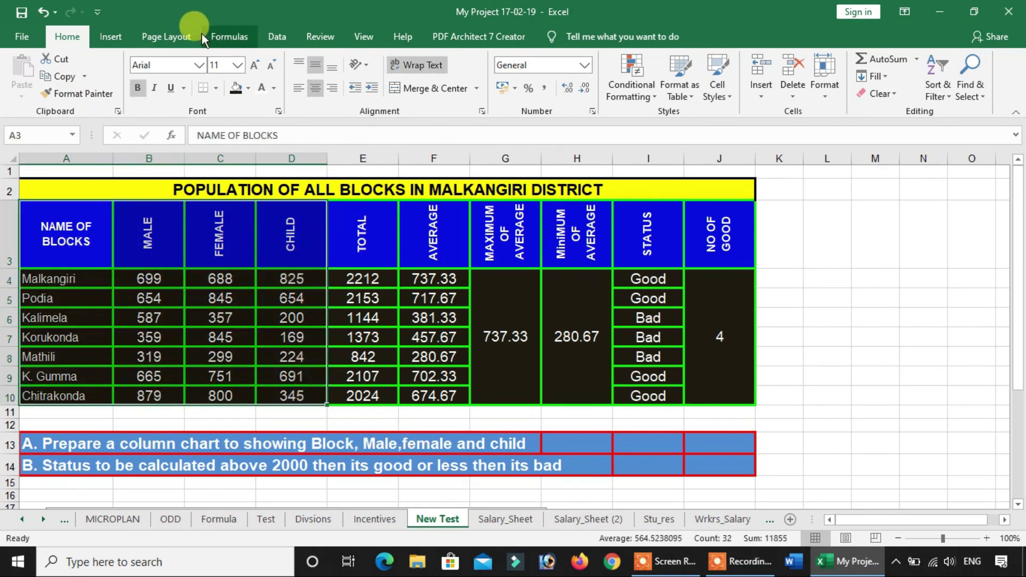
left_click(112, 36)
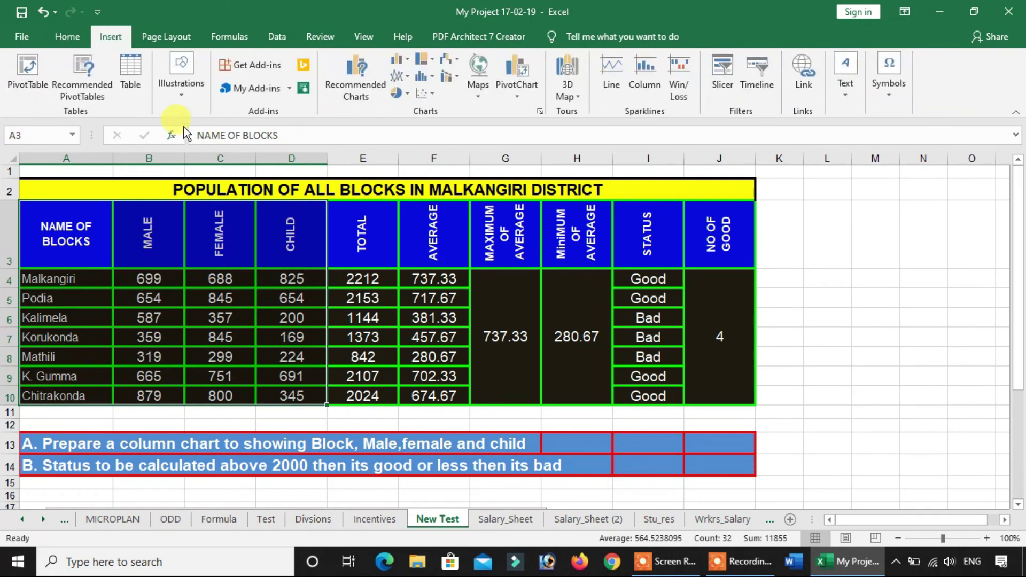
left_click(409, 62)
left_click(416, 107)
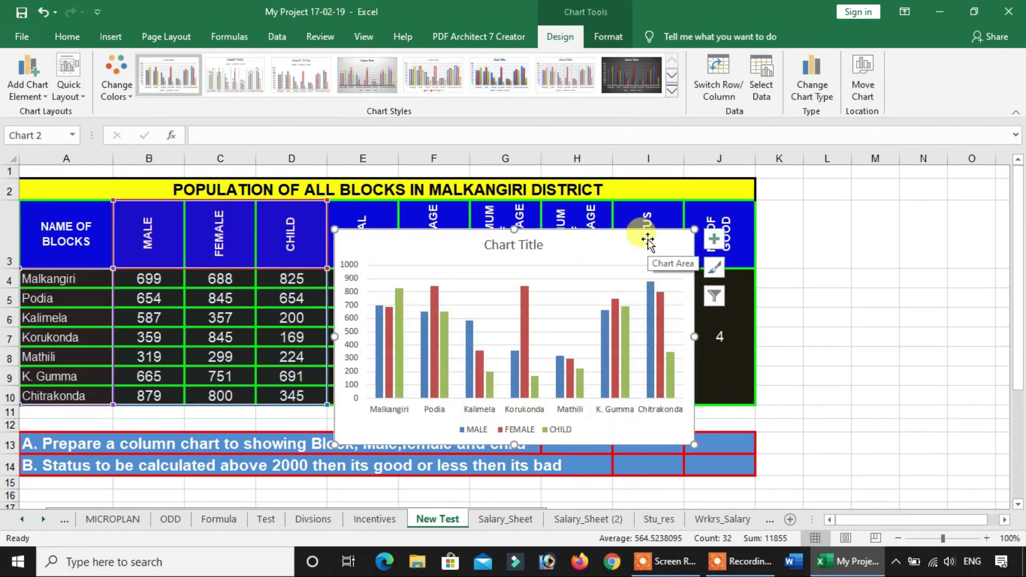
Step: Move the chart right of the table and title it 'Population of all blocks'
left_click_drag(648, 241, 944, 253)
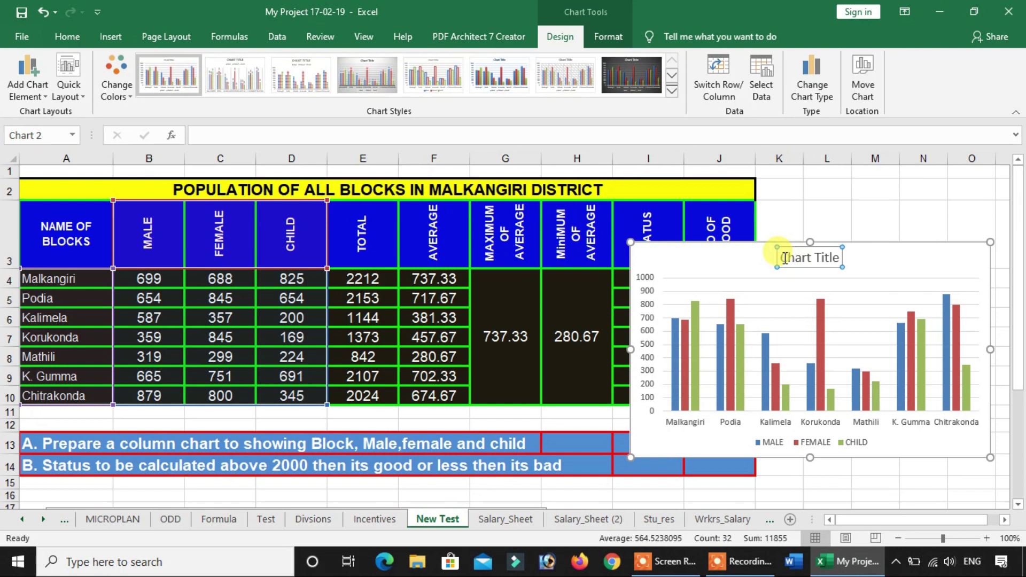
left_click_drag(785, 258, 832, 258)
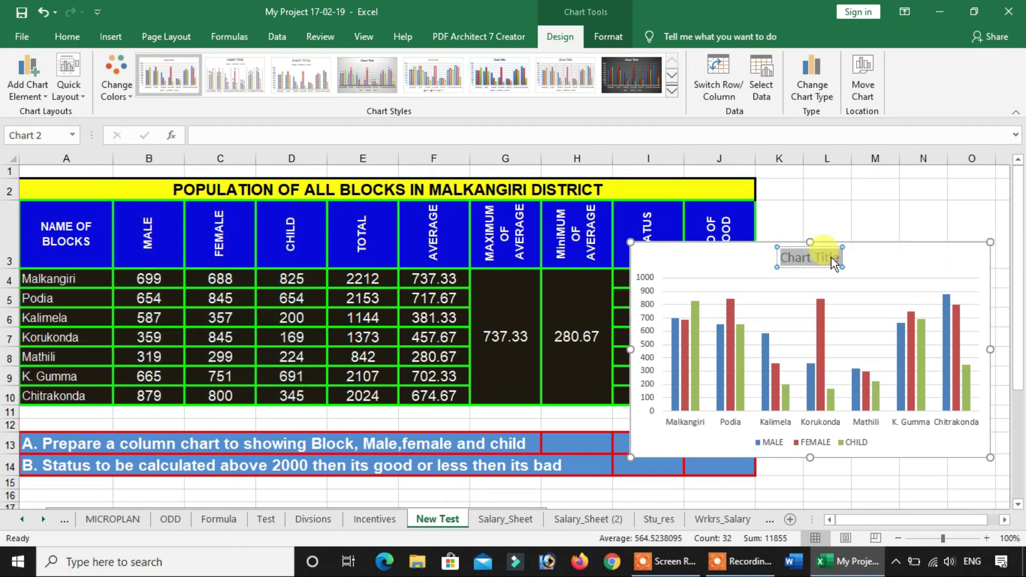
type("Po")
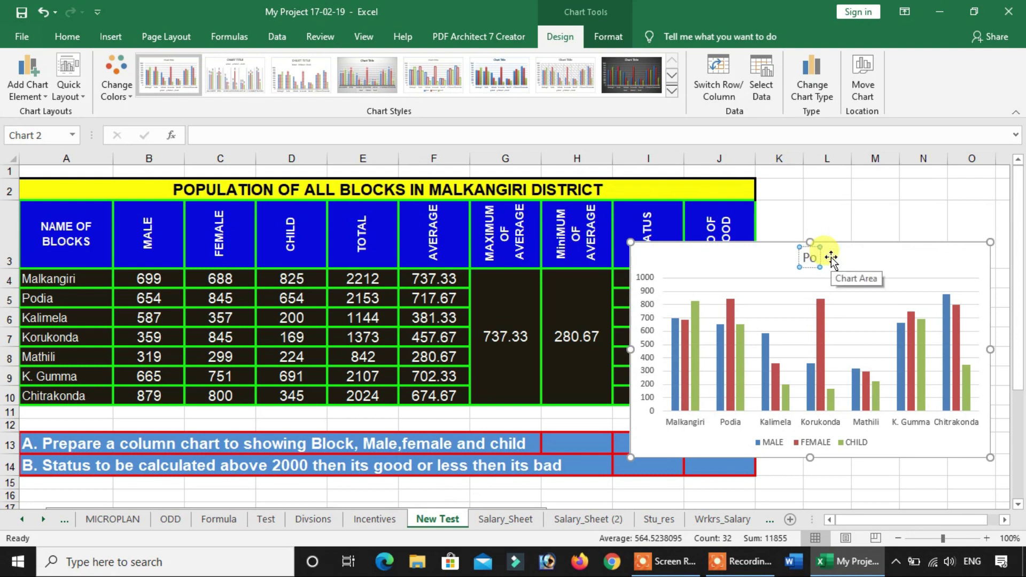
type("pulation")
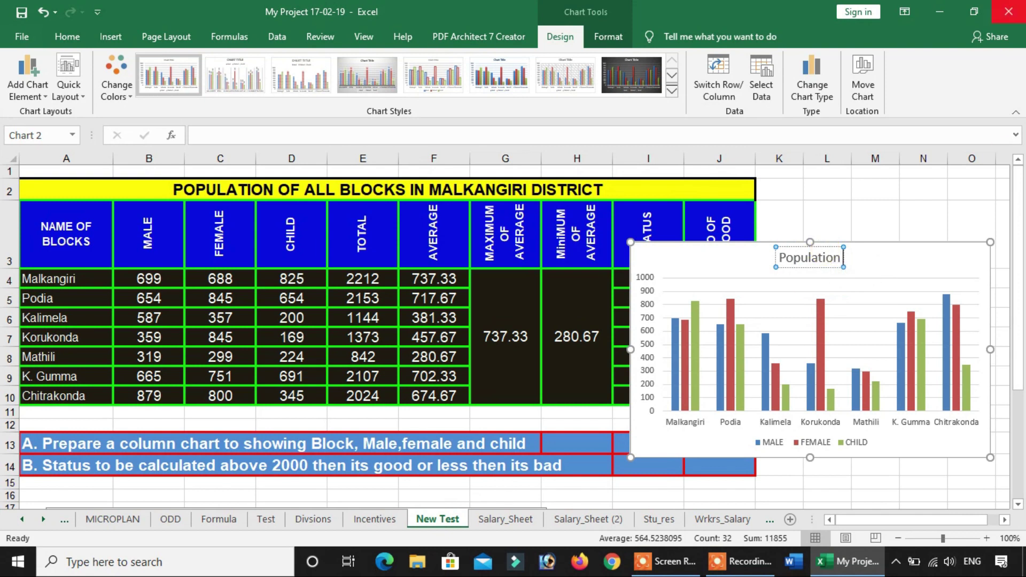
type(" of ll blo")
key("BackSpace")
key("BackSpace")
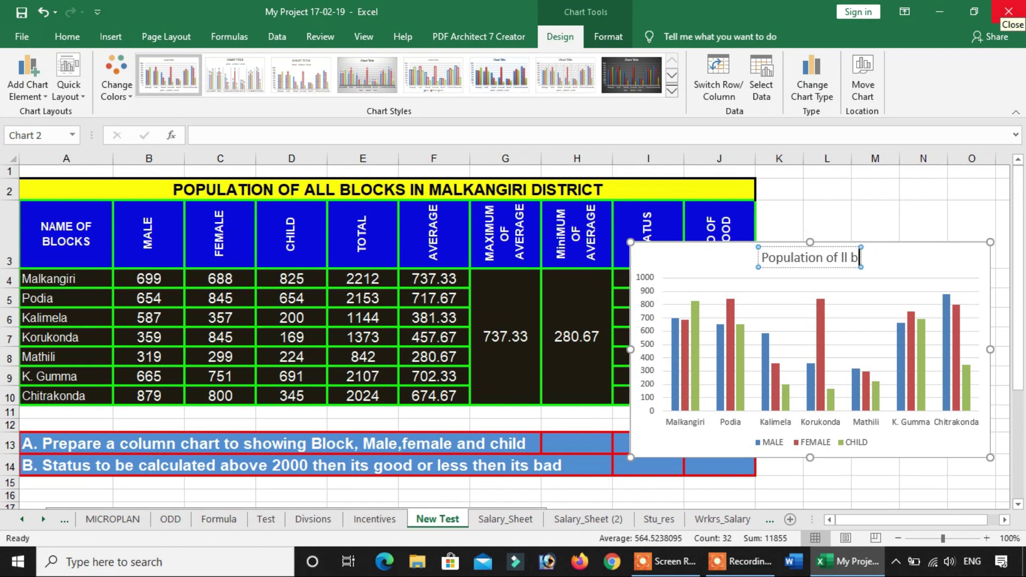
key("BackSpace")
key("BackSpace")
type("a")
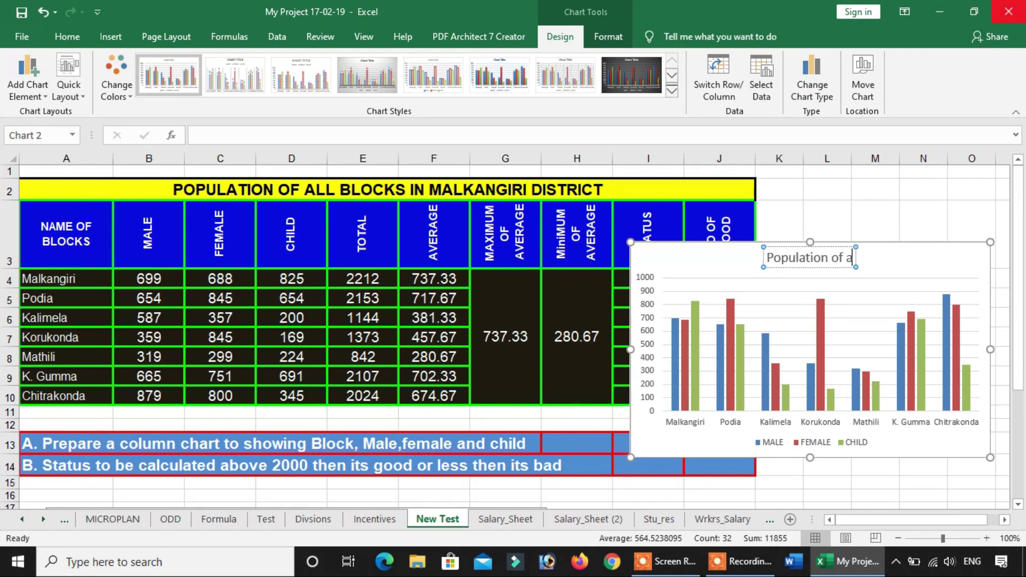
type("blocks")
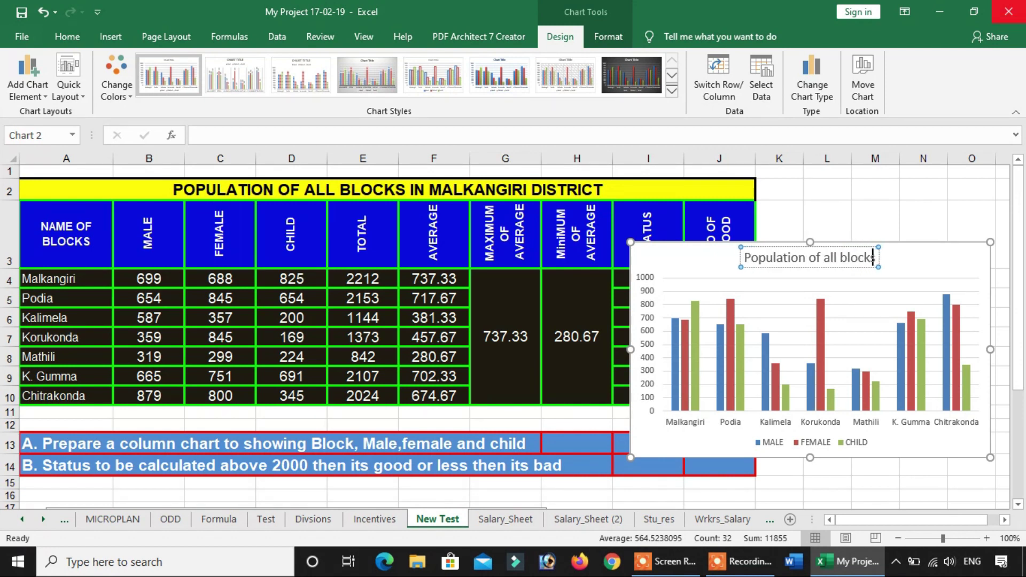
left_click(848, 217)
Step: Delete the Population of all blocks chart beside the table, undoing an accidental move first
scroll(810, 332, "down", 1)
scroll(810, 332, "down", 2)
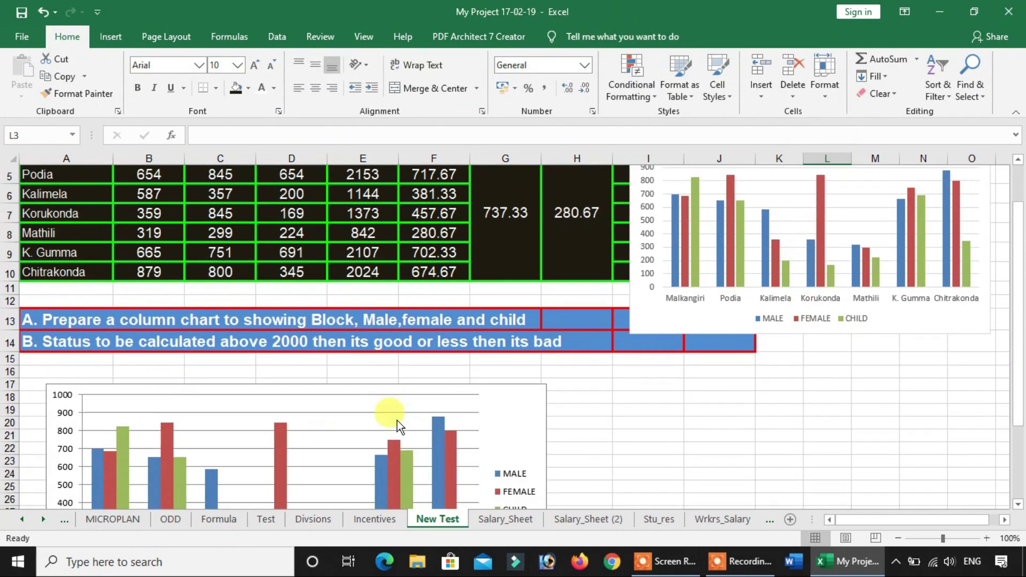
left_click_drag(875, 235, 852, 456)
key("ctrl+z")
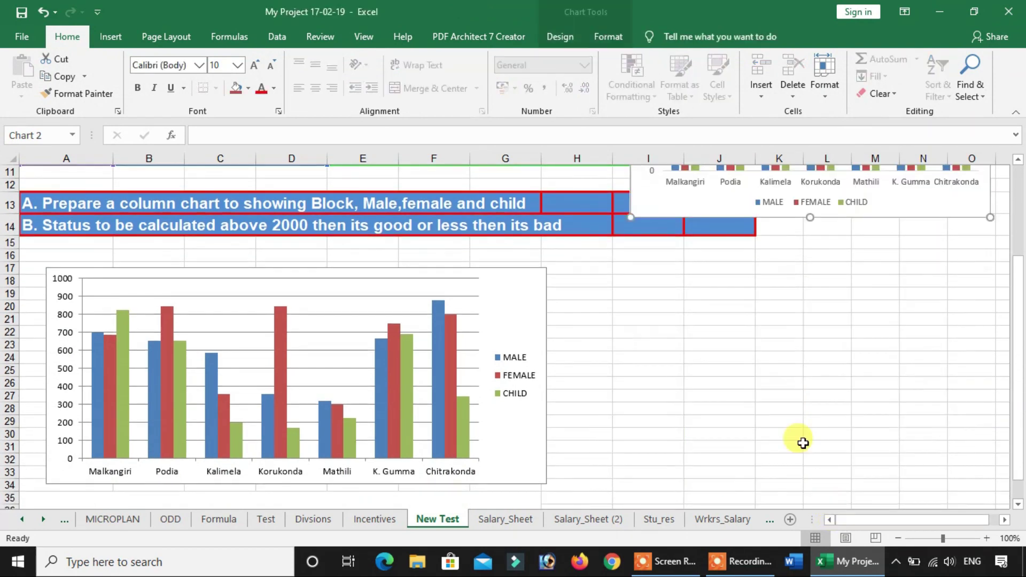
scroll(694, 360, "up", 3)
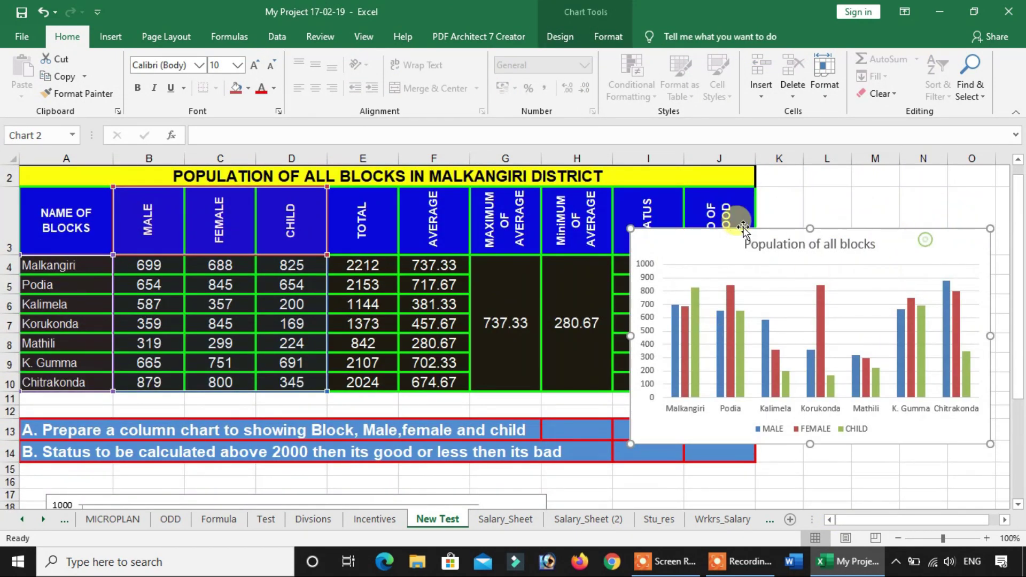
key("Delete")
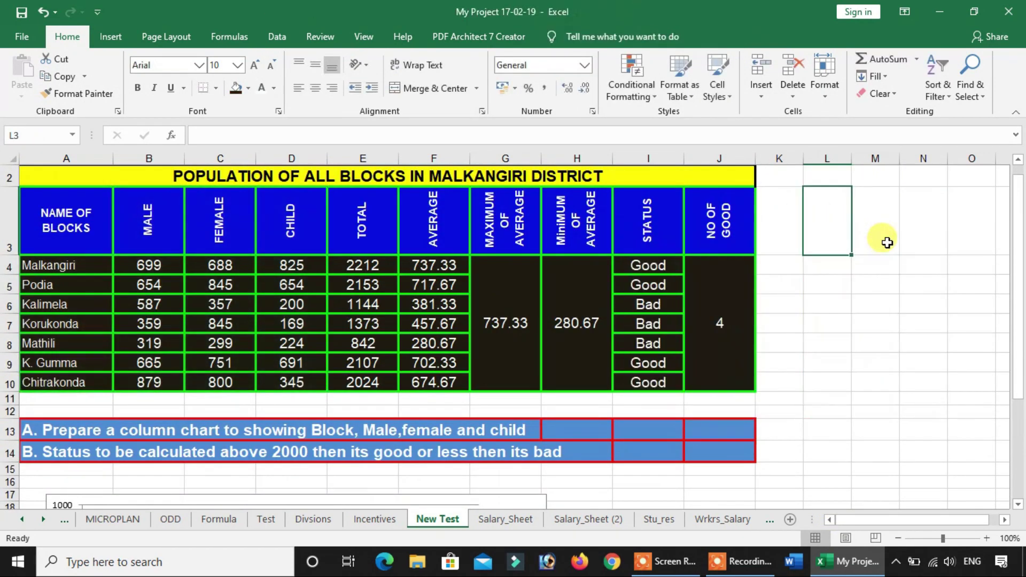
left_click(828, 329)
Step: Review the table's MIN formula, Total values E4:E8, and the TOTAL through NO OF GOOD headers
scroll(282, 295, "up", 1)
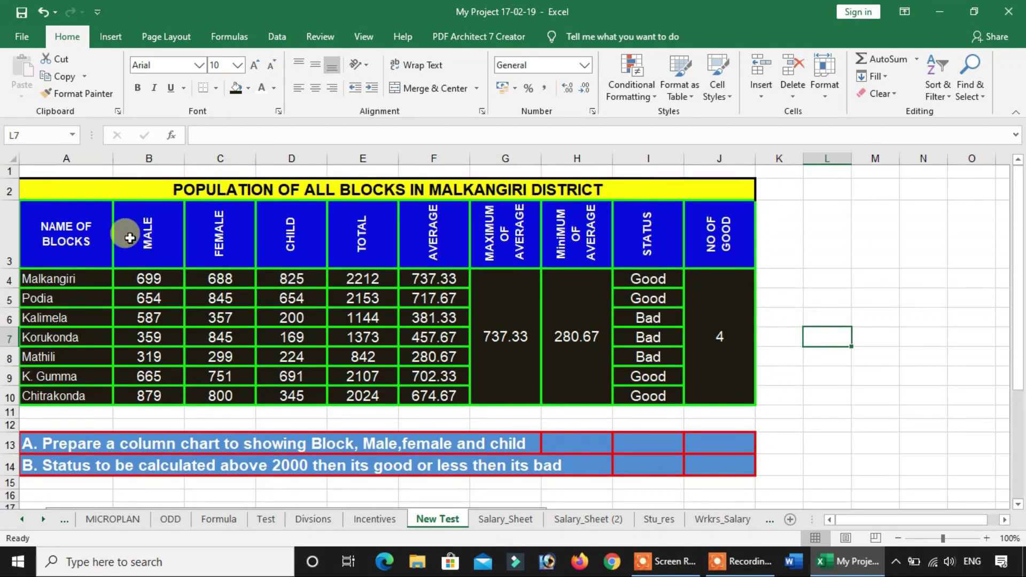
left_click_drag(94, 192, 543, 281)
left_click(543, 282)
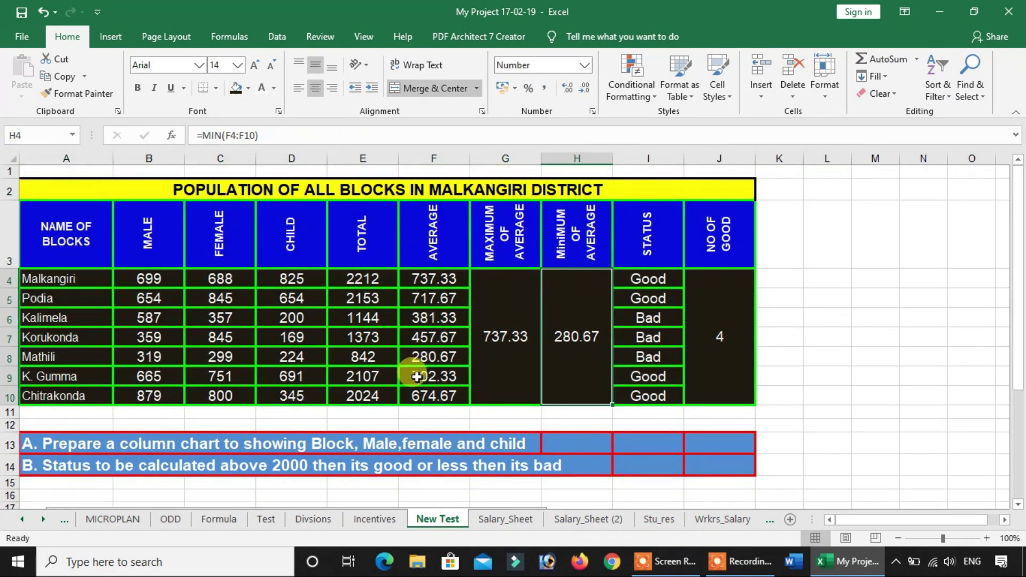
left_click_drag(377, 276, 369, 357)
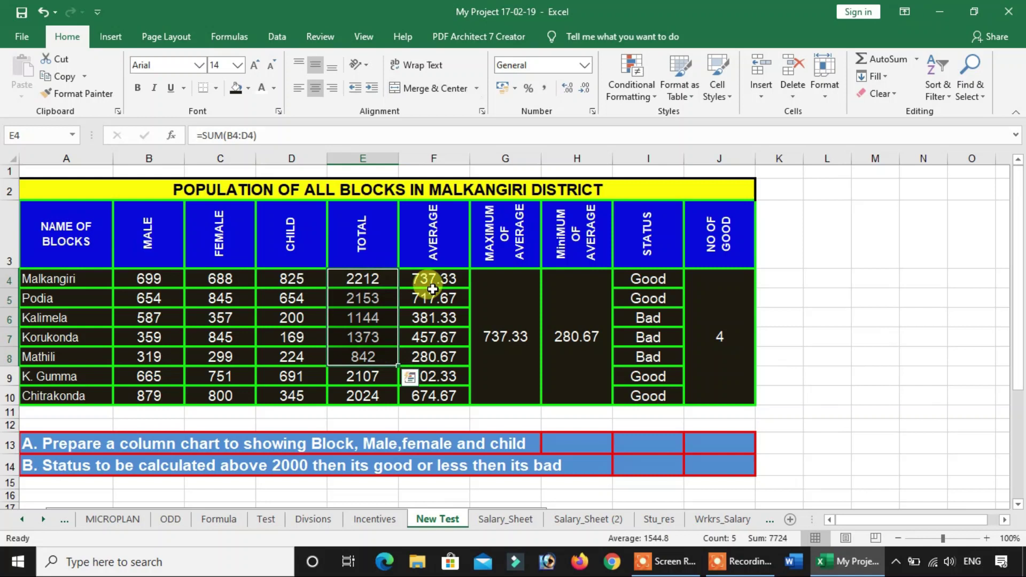
left_click(362, 239)
left_click(430, 240)
left_click_drag(514, 240, 696, 268)
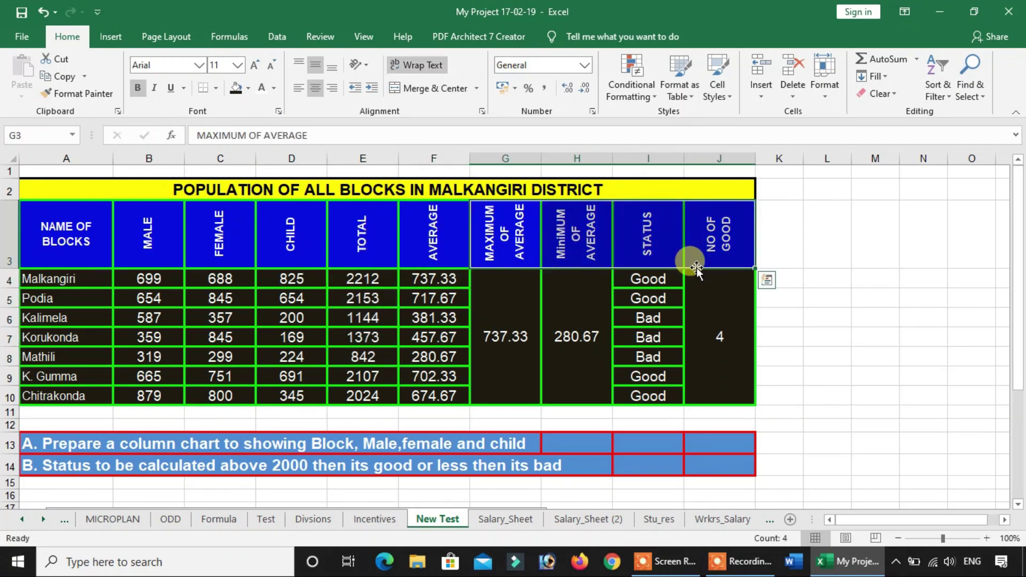
left_click(716, 230)
Step: Check the averages, MAX, IF status and COUNTIF formulas, then type 'if' in an empty cell
scroll(623, 275, "down", 1)
scroll(500, 305, "up", 1)
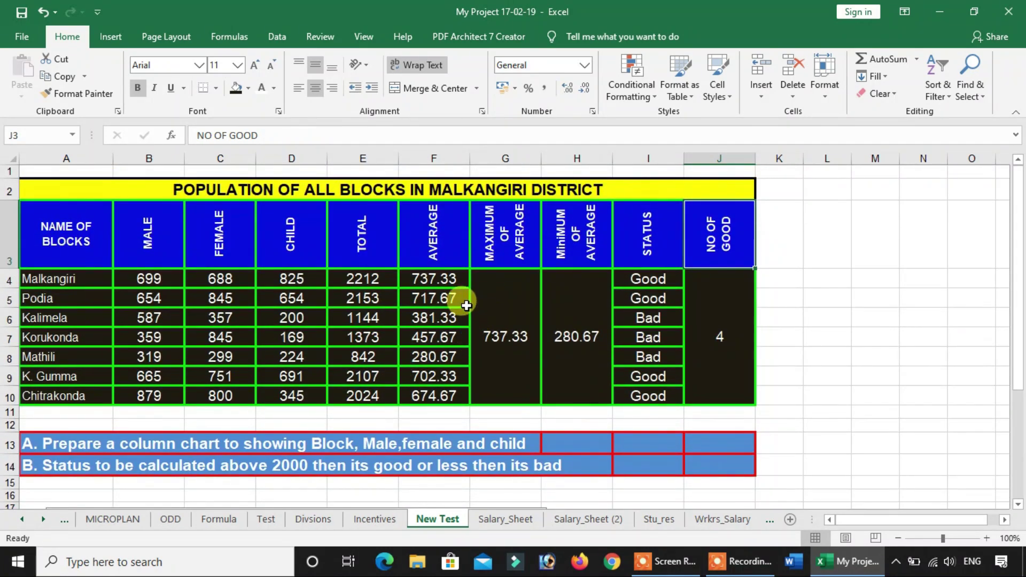
left_click_drag(463, 298, 449, 280)
left_click(505, 299)
left_click(648, 316)
left_click(657, 280)
left_click(732, 326)
scroll(791, 313, "down", 1)
scroll(595, 344, "up", 1)
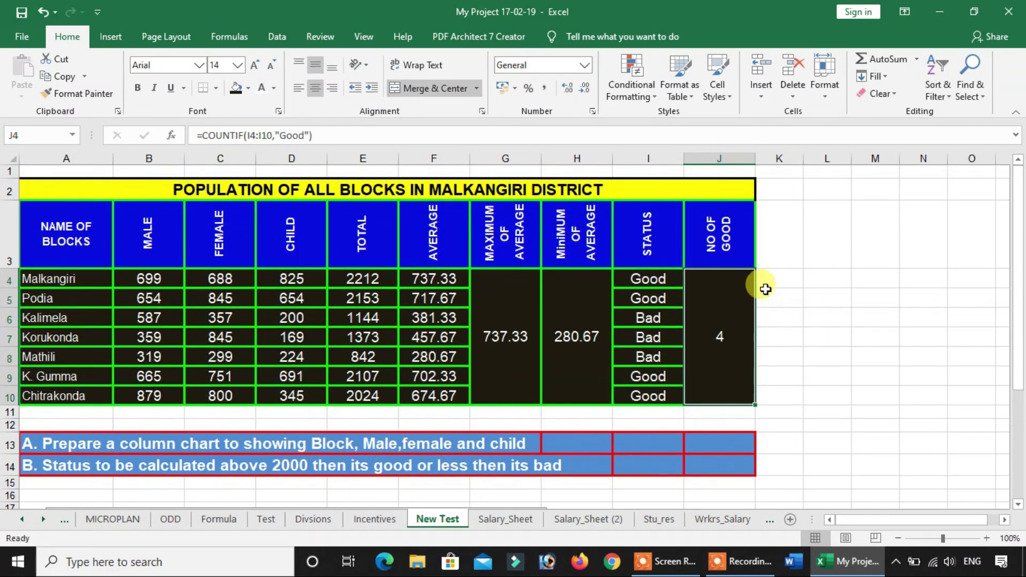
left_click(842, 236)
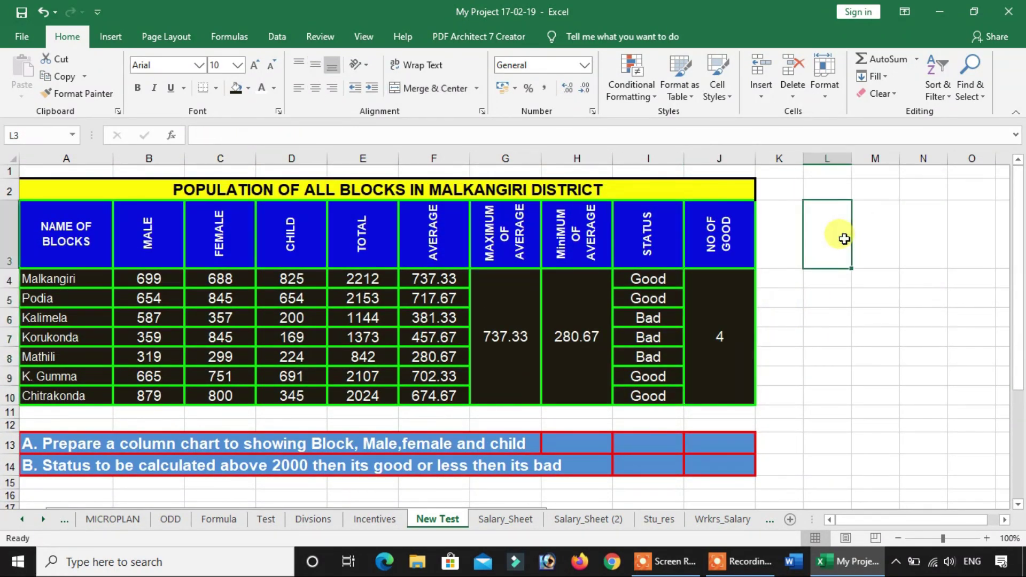
type("if")
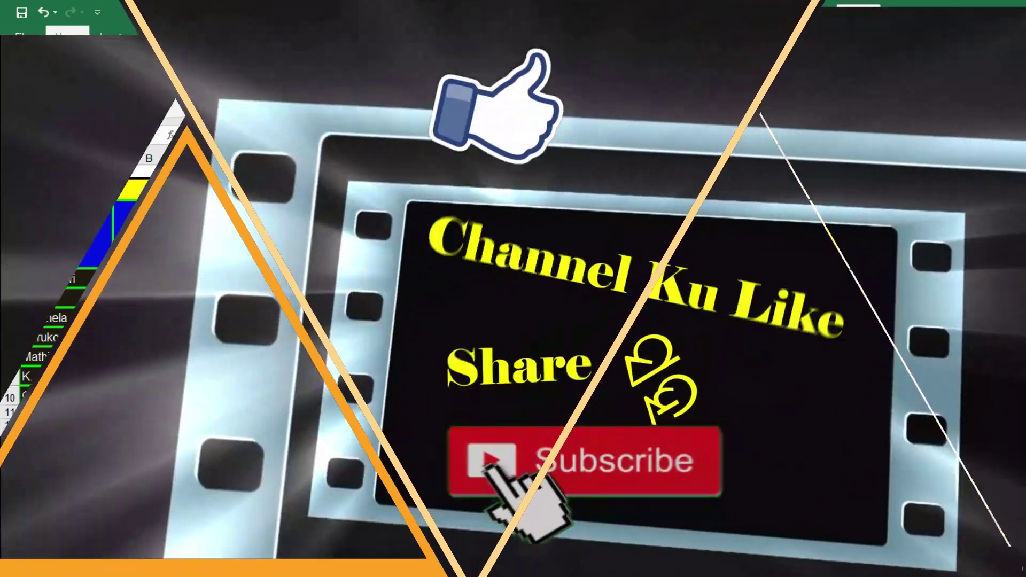